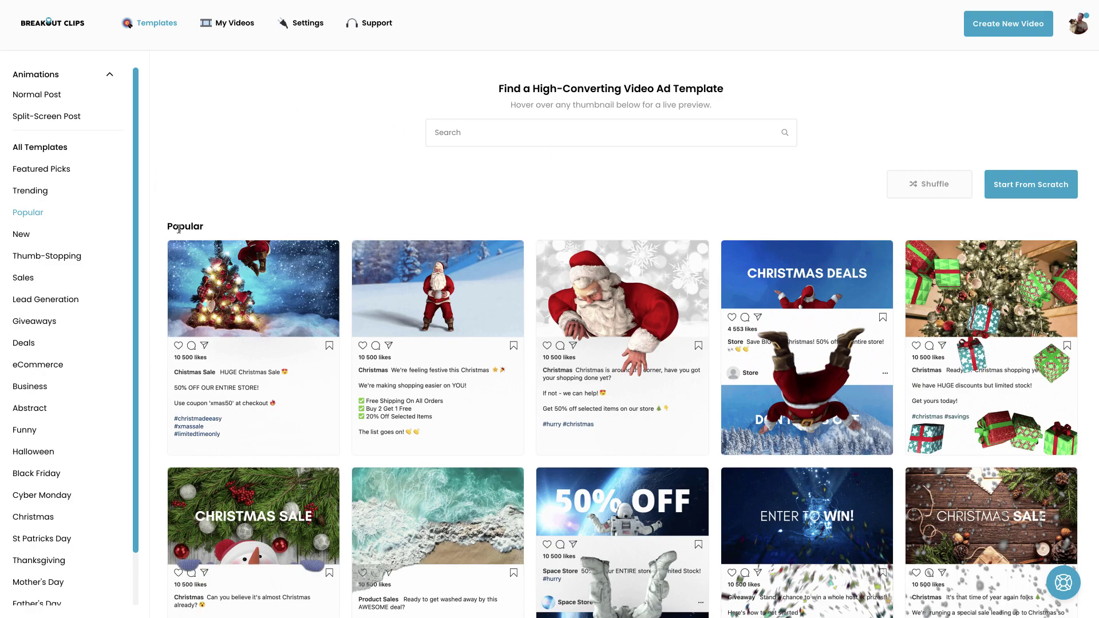
scroll(151, 229, down, 2)
scroll(152, 229, down, 6)
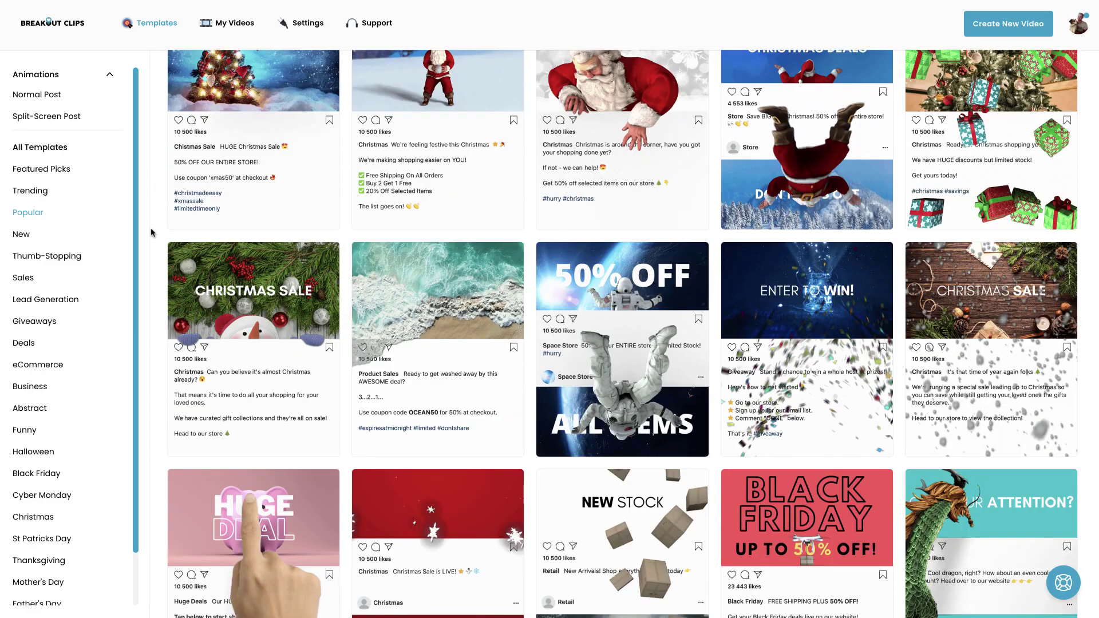
scroll(152, 232, down, 4)
scroll(152, 232, down, 1)
scroll(152, 231, down, 3)
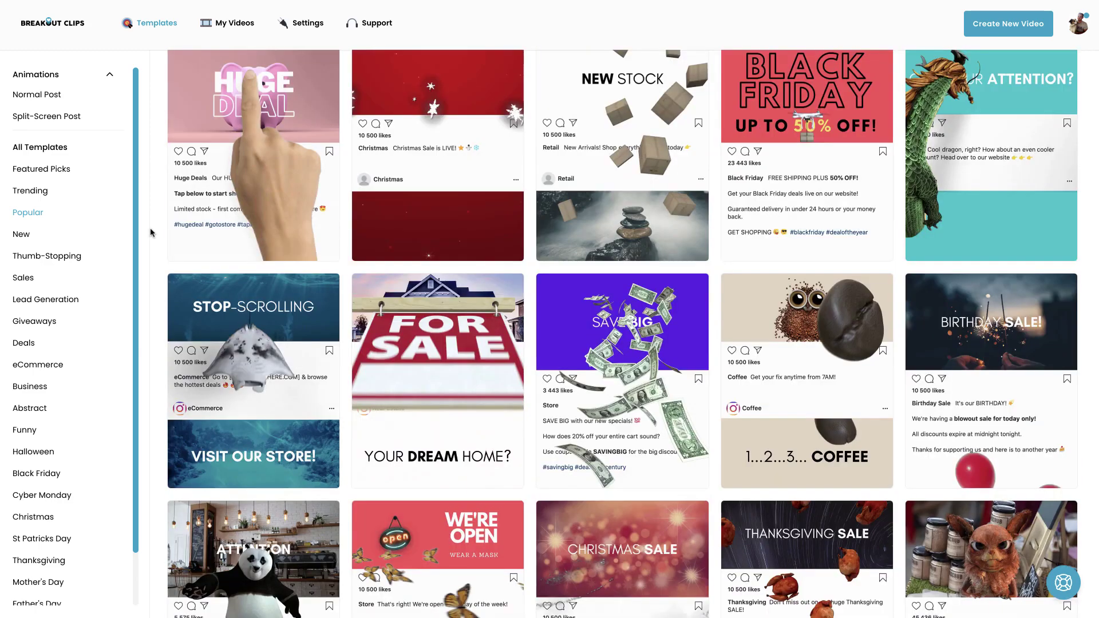
scroll(152, 232, down, 2)
scroll(152, 232, down, 2)
scroll(152, 232, down, 2)
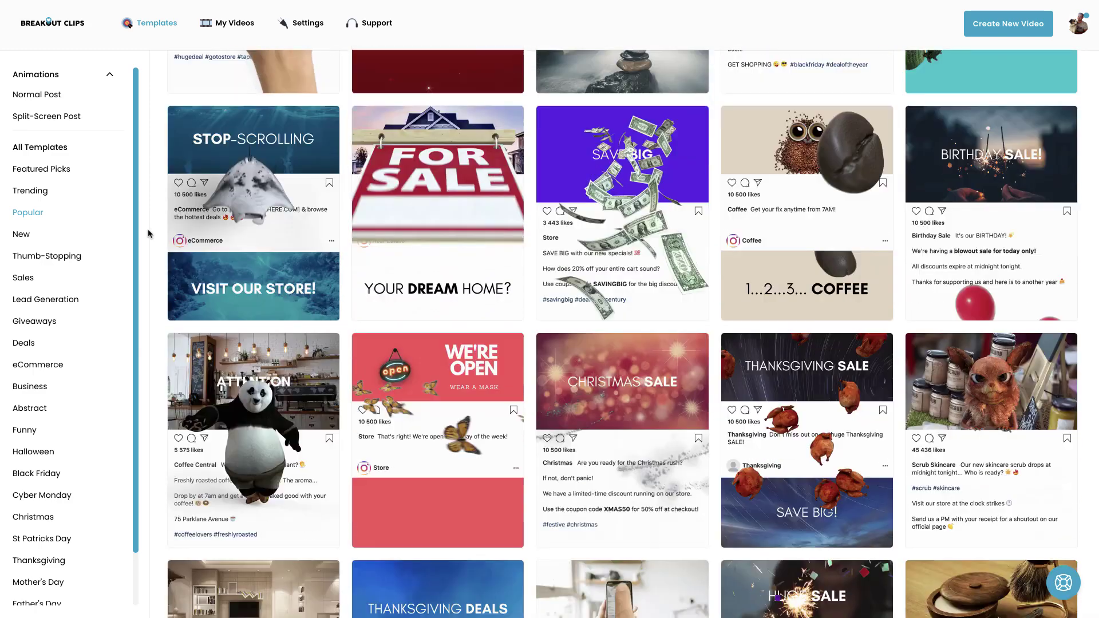
scroll(148, 233, down, 1)
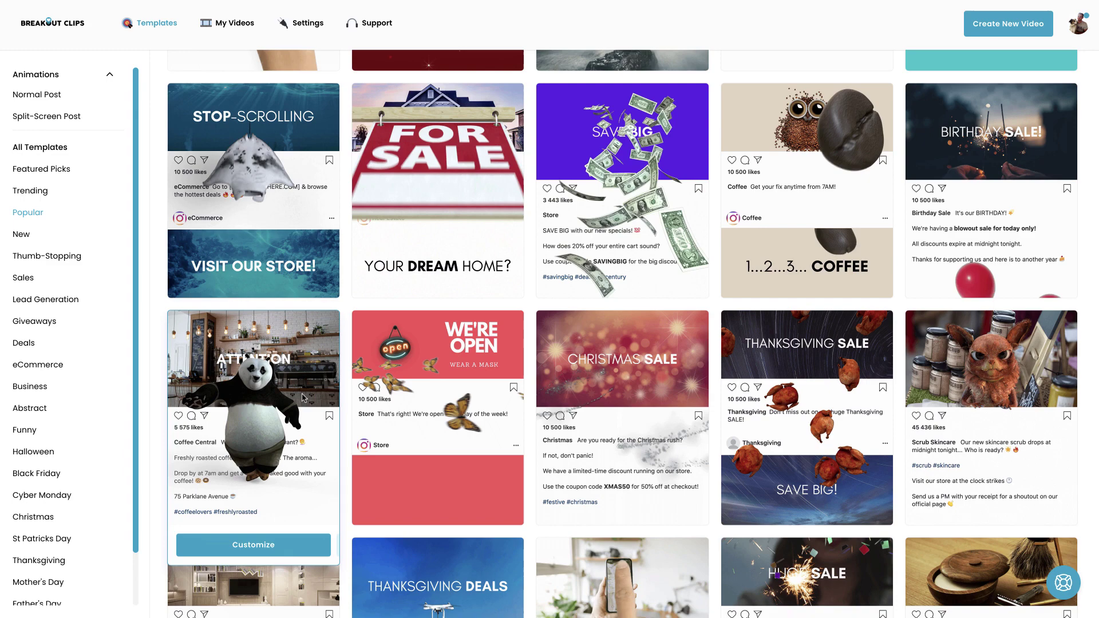
mouse_move(438, 430)
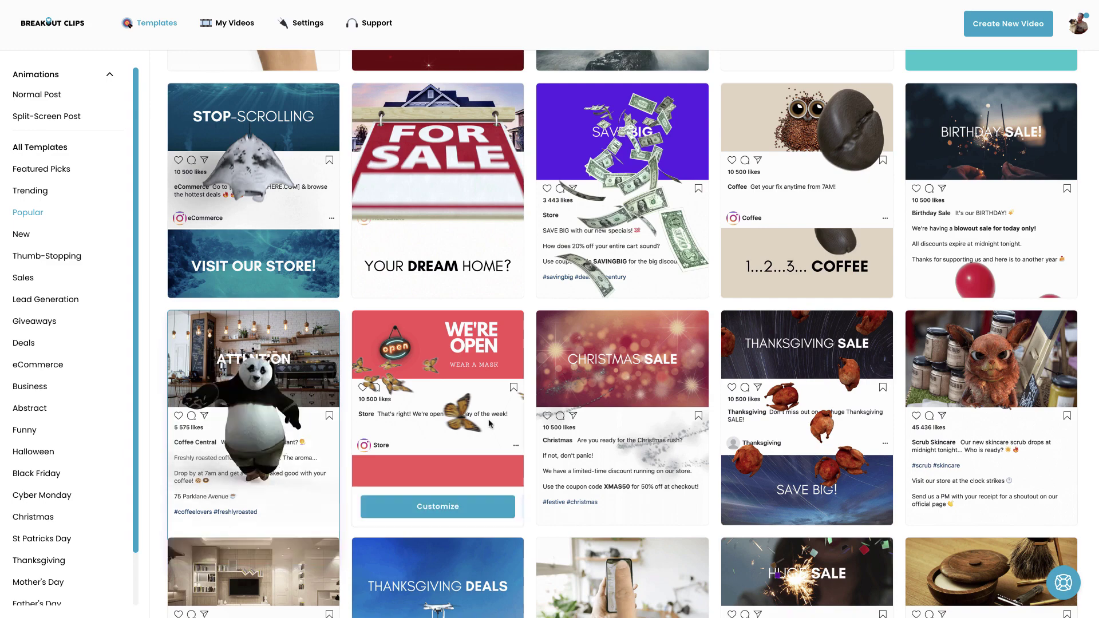
scroll(820, 422, up, 3)
scroll(821, 420, up, 8)
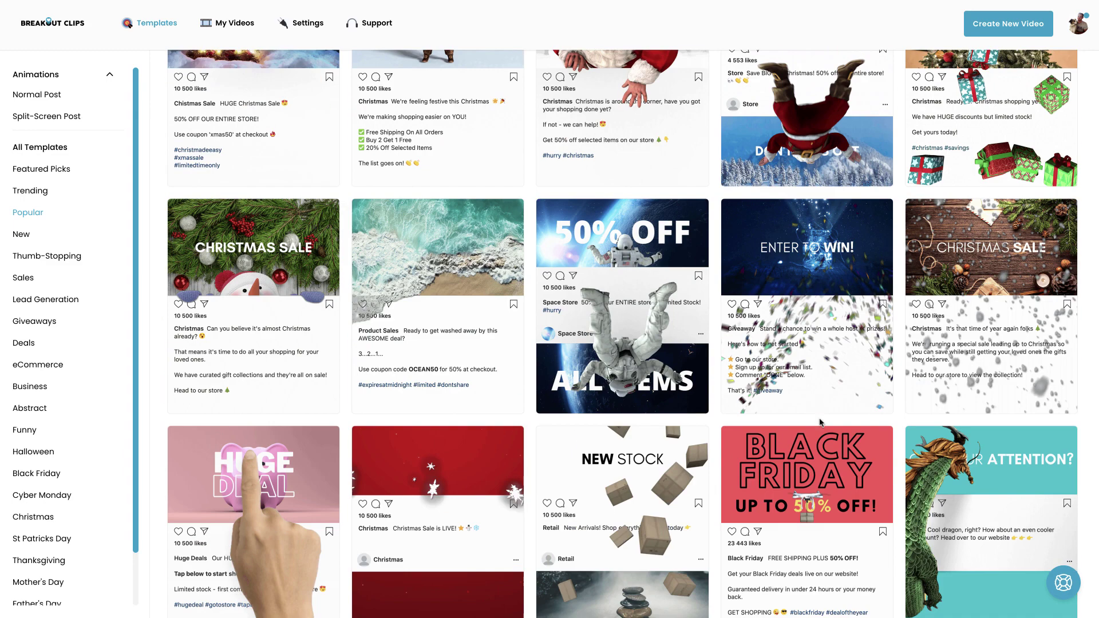
scroll(820, 422, up, 5)
Browse the Popular video ad templates before switching to Normal Post animations.
click(498, 132)
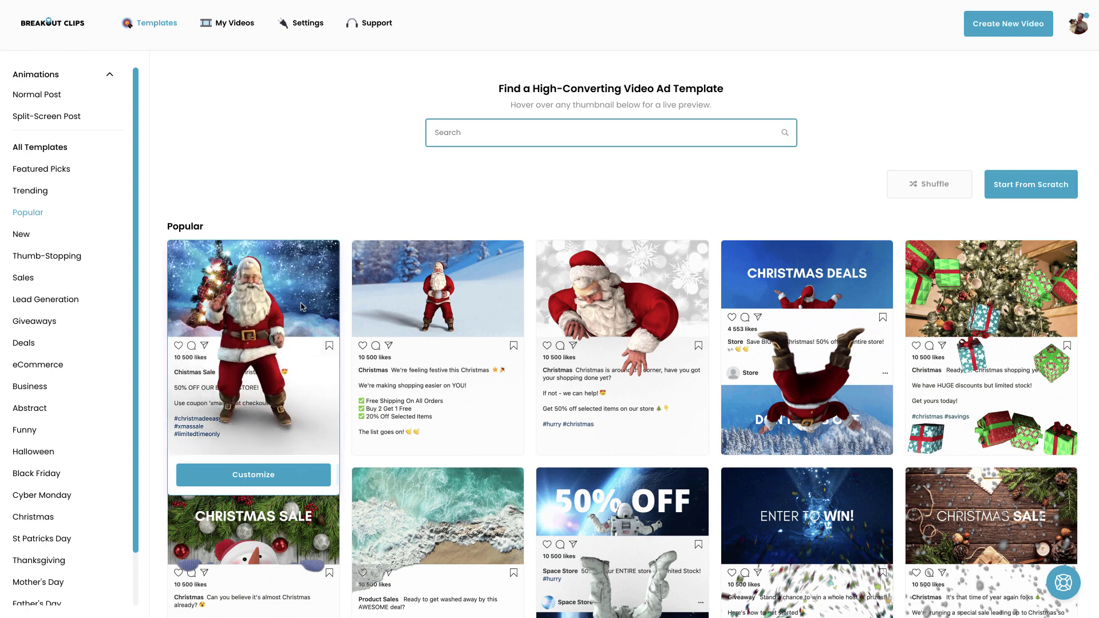
mouse_move(438, 344)
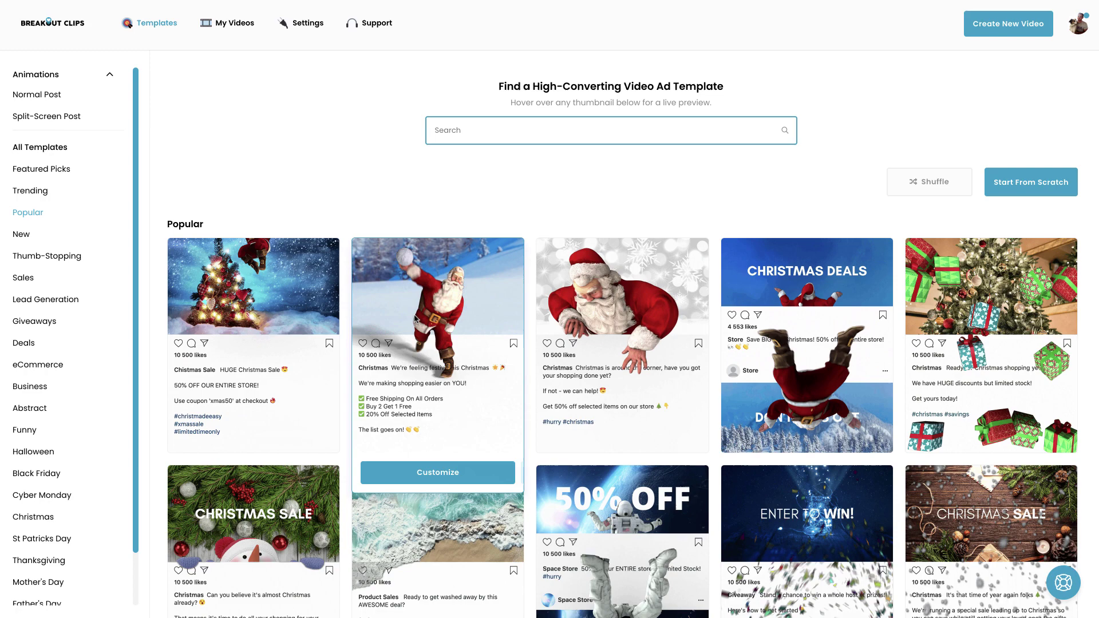
scroll(414, 318, down, 2)
scroll(414, 319, down, 1)
scroll(148, 347, down, 1)
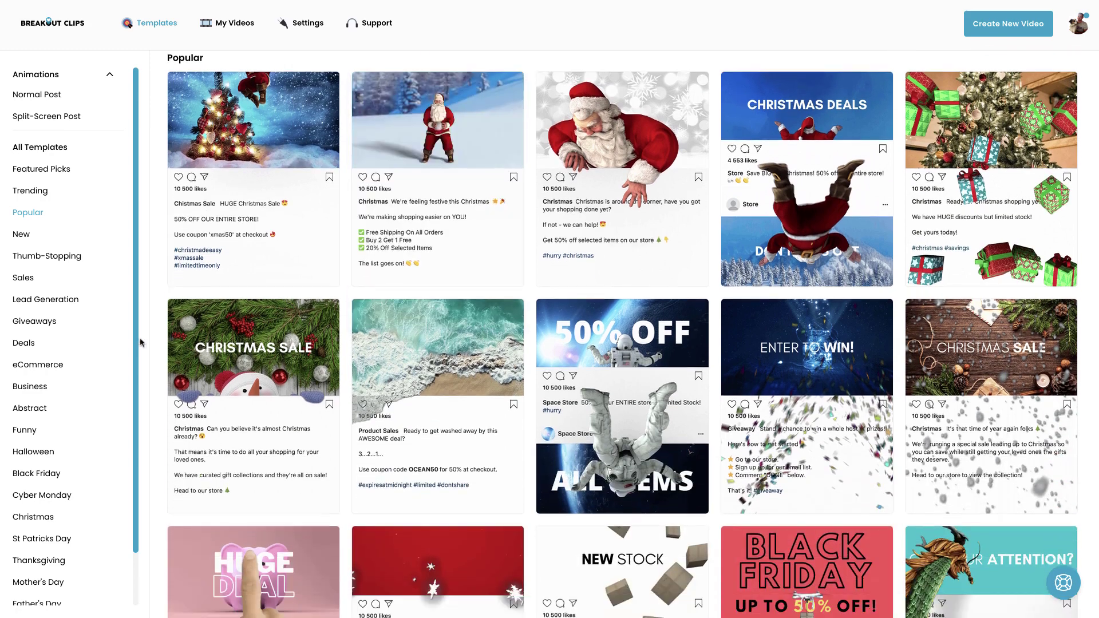
scroll(147, 347, down, 2)
scroll(148, 347, down, 1)
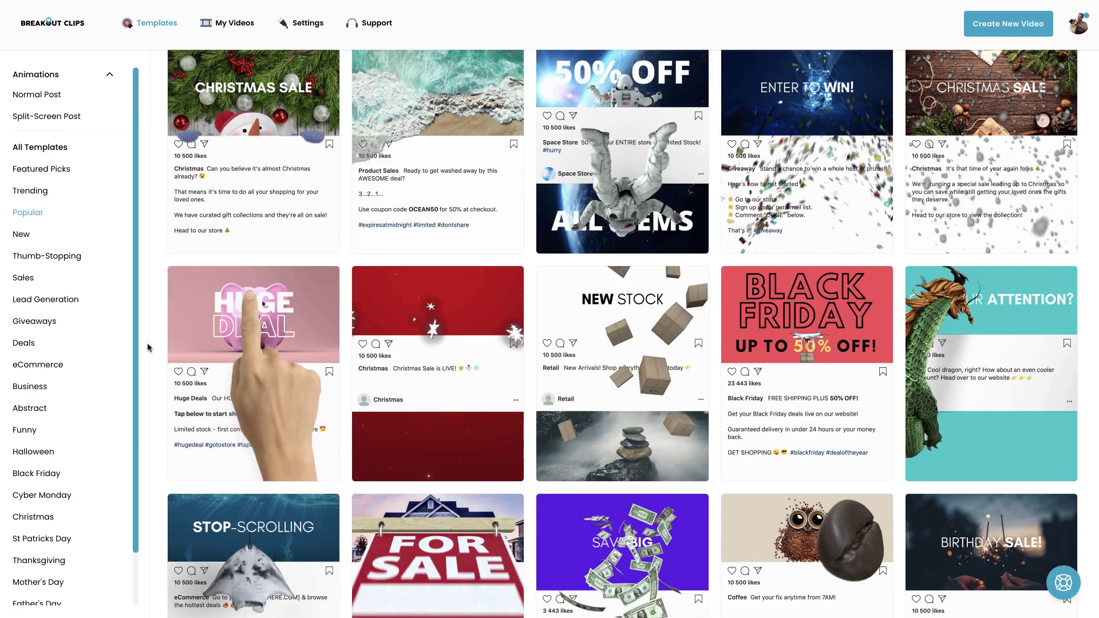
scroll(147, 348, down, 1)
scroll(148, 348, up, 1)
scroll(148, 347, up, 1)
scroll(148, 347, up, 2)
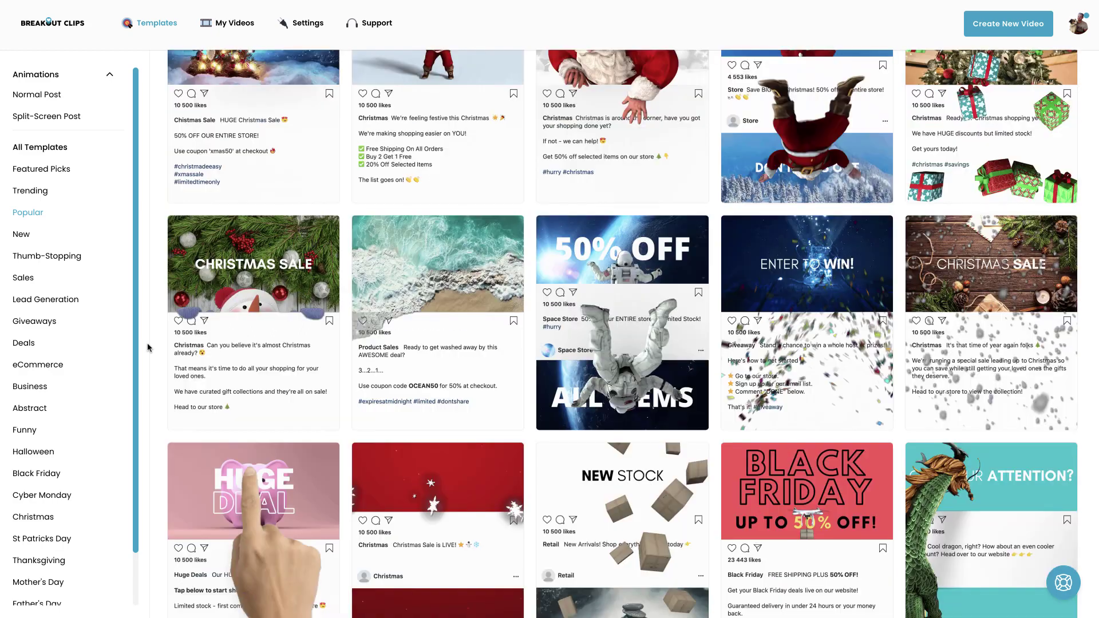
scroll(148, 348, up, 2)
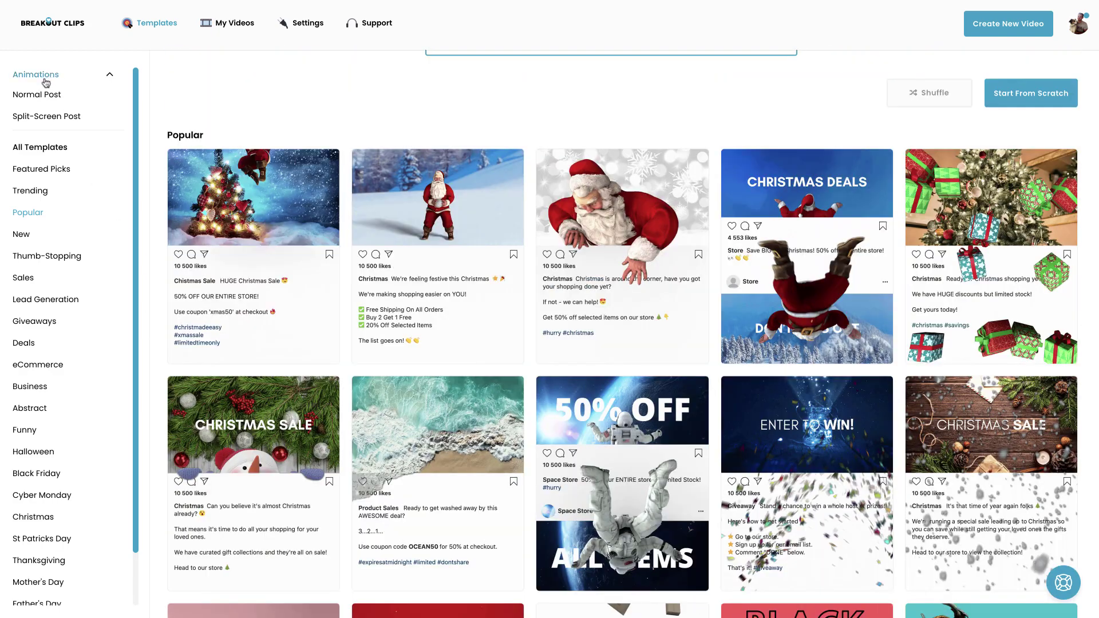
Show the Normal Post animations, then the Split-Screen Post animations.
click(54, 97)
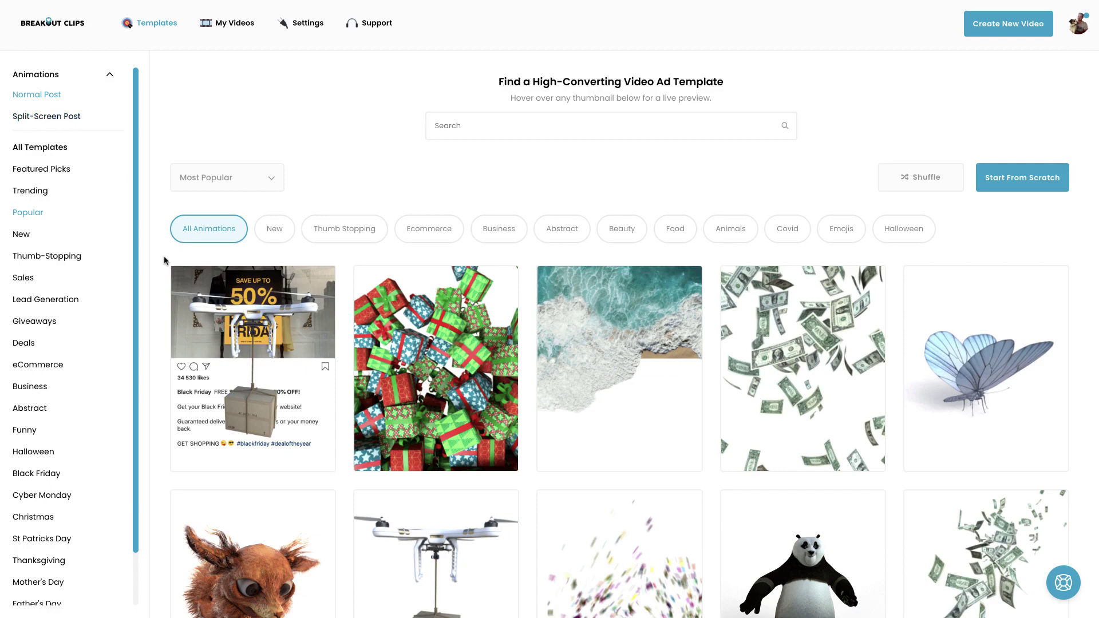
scroll(165, 259, down, 2)
scroll(165, 260, down, 3)
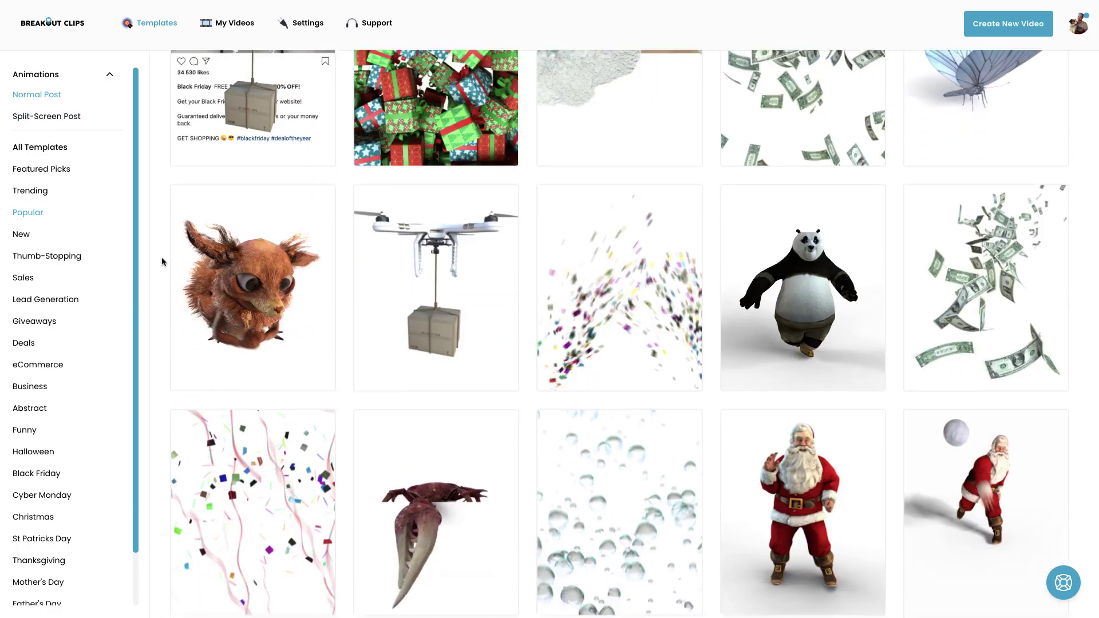
scroll(164, 262, down, 2)
scroll(163, 262, down, 3)
scroll(164, 262, down, 1)
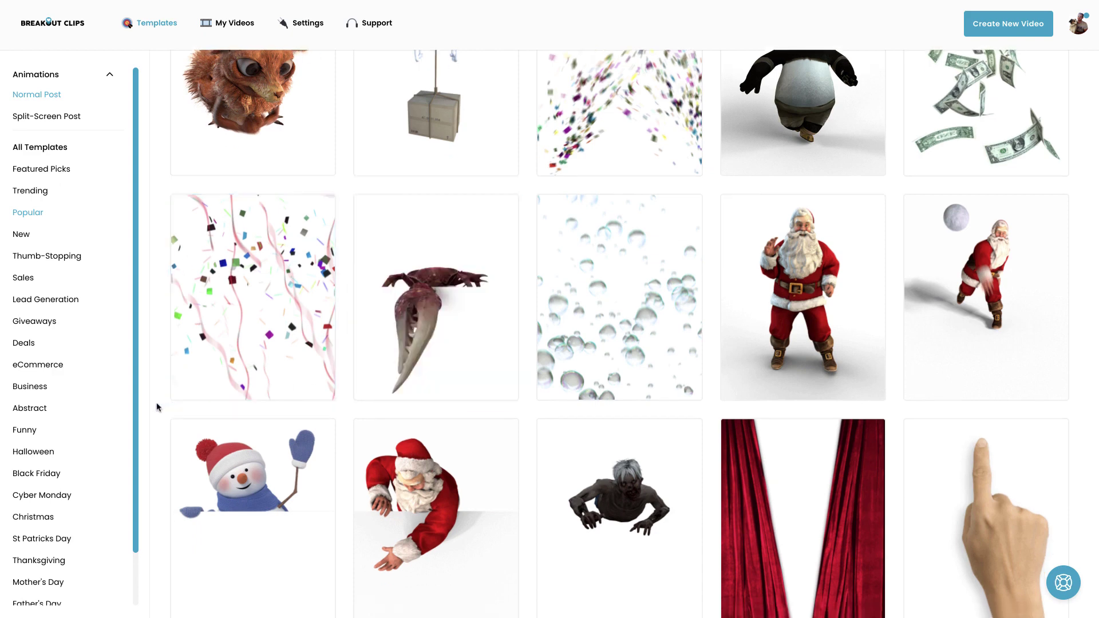
scroll(155, 406, down, 1)
scroll(155, 406, down, 2)
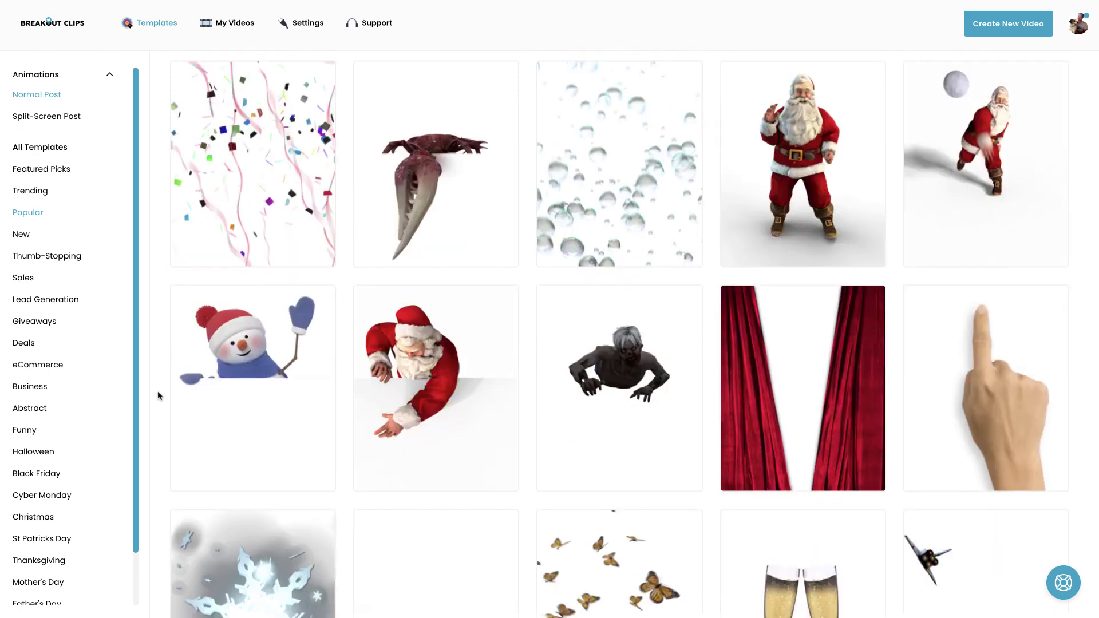
scroll(159, 395, down, 1)
scroll(159, 395, down, 1)
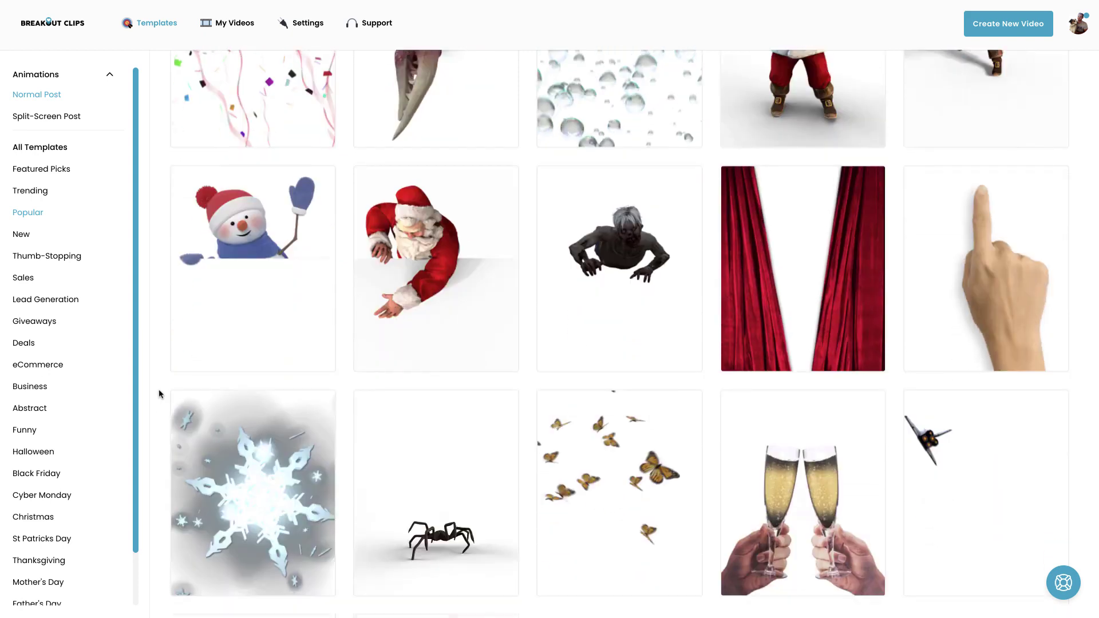
scroll(159, 395, down, 2)
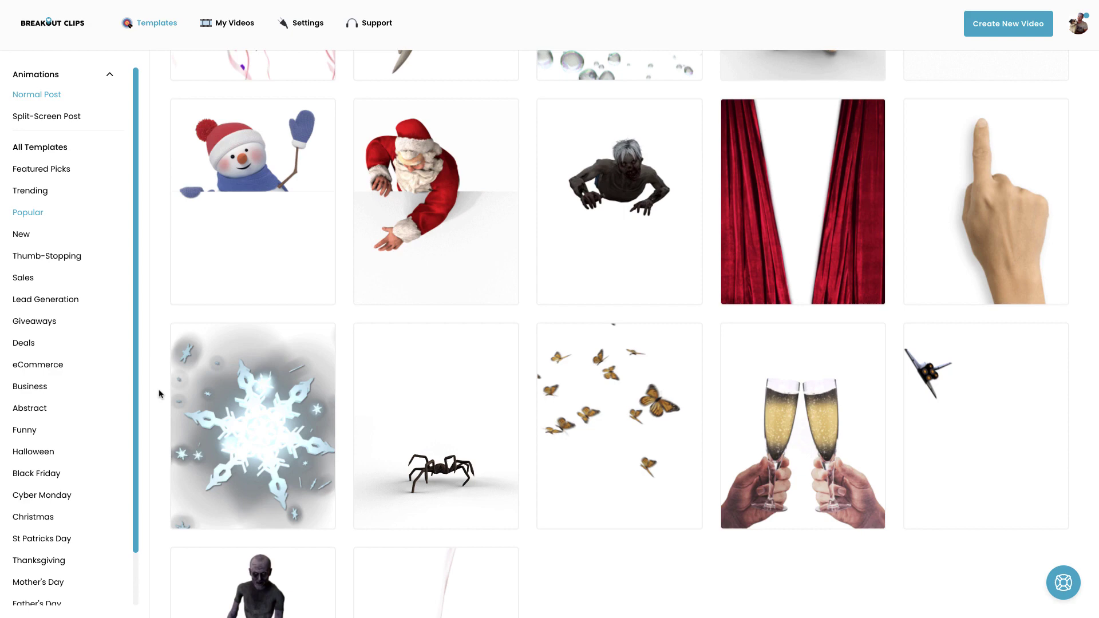
scroll(160, 394, down, 1)
scroll(159, 393, down, 2)
scroll(159, 393, down, 1)
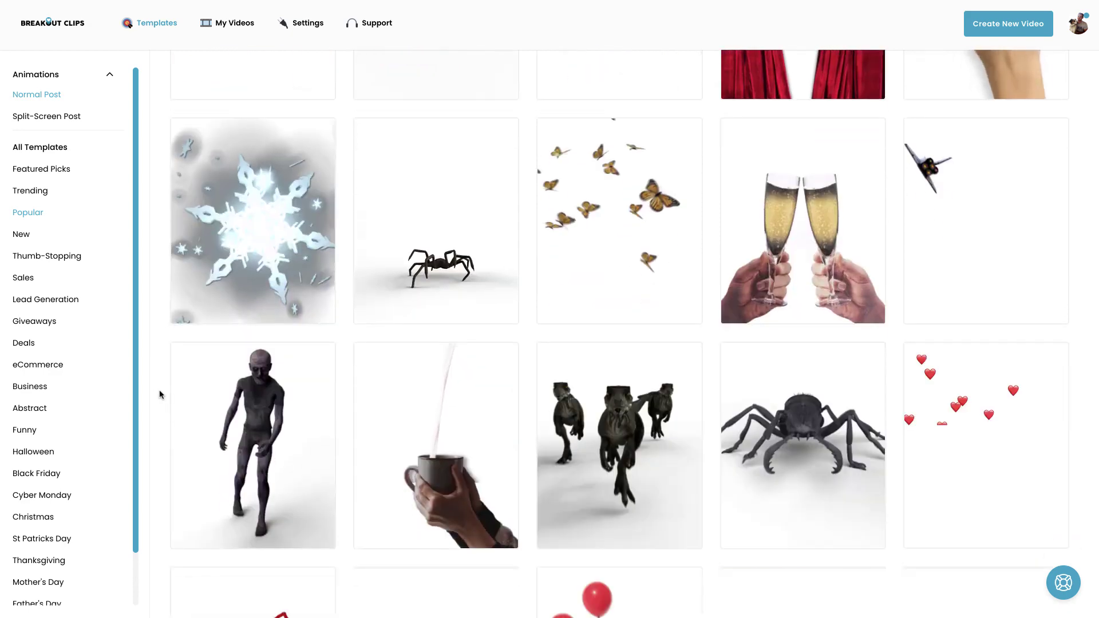
scroll(159, 394, down, 2)
scroll(161, 394, down, 1)
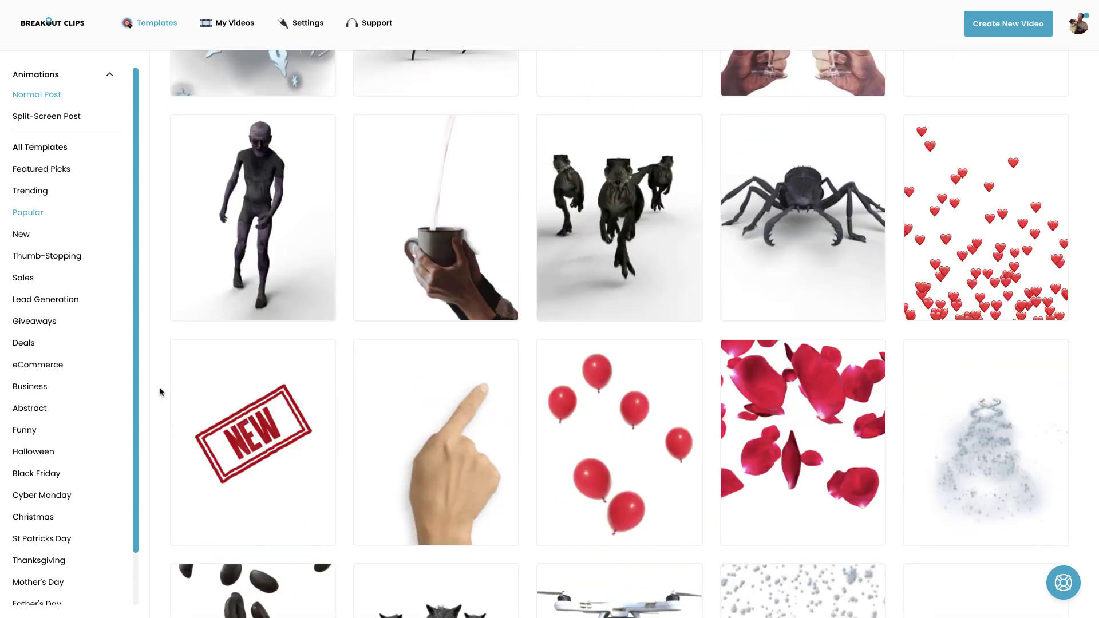
click(69, 117)
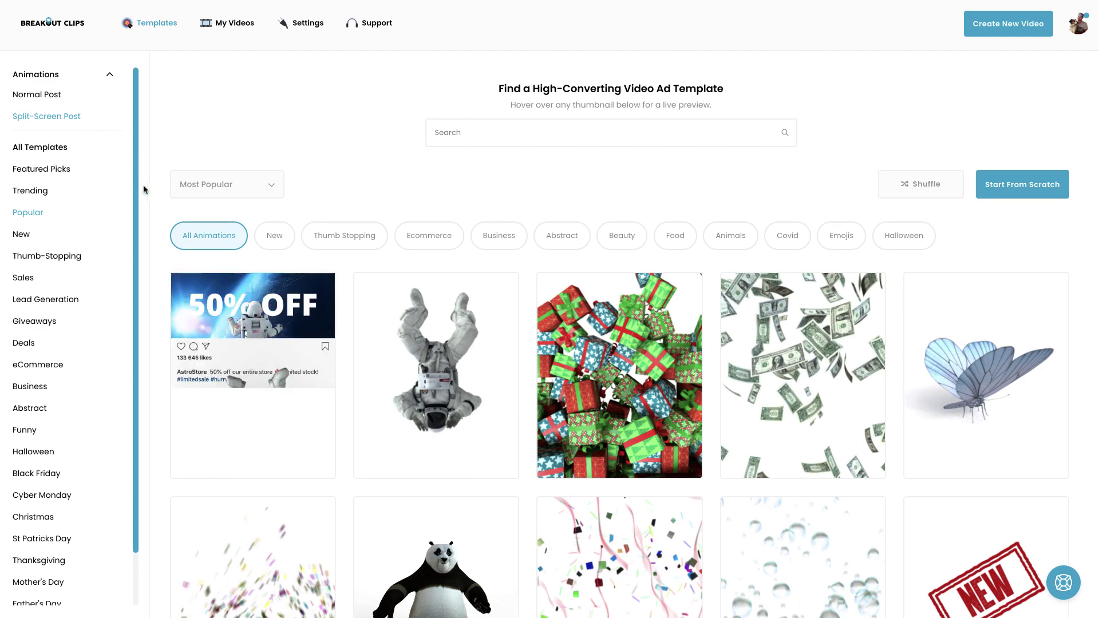
scroll(146, 191, down, 1)
scroll(151, 210, down, 2)
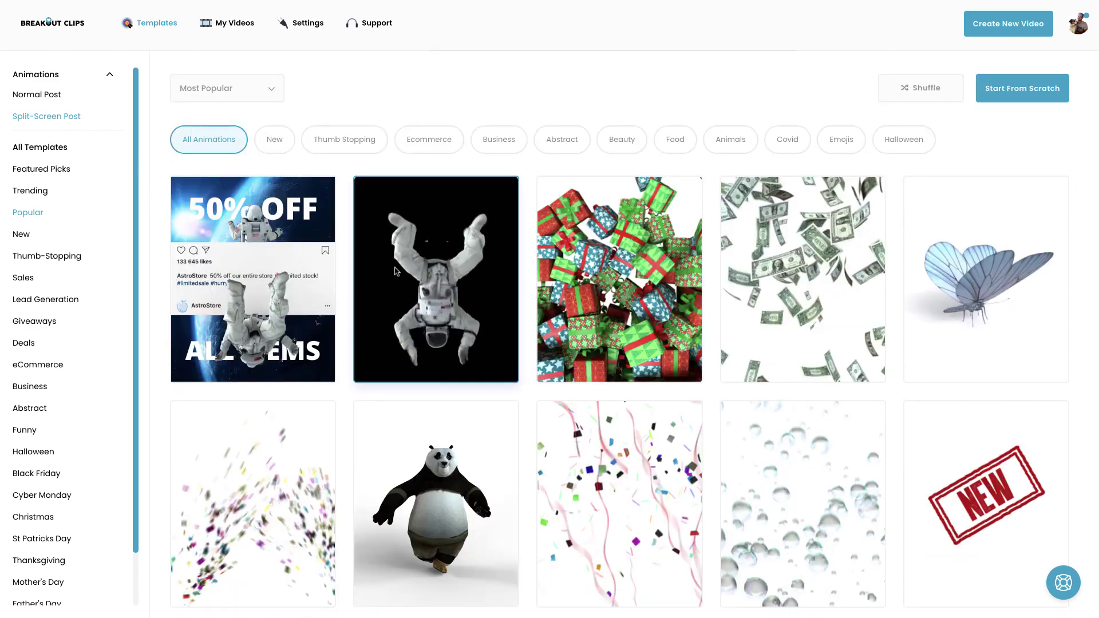
Create a new social post video with the Instagram post layout, briefly trying Facebook.
click(1009, 95)
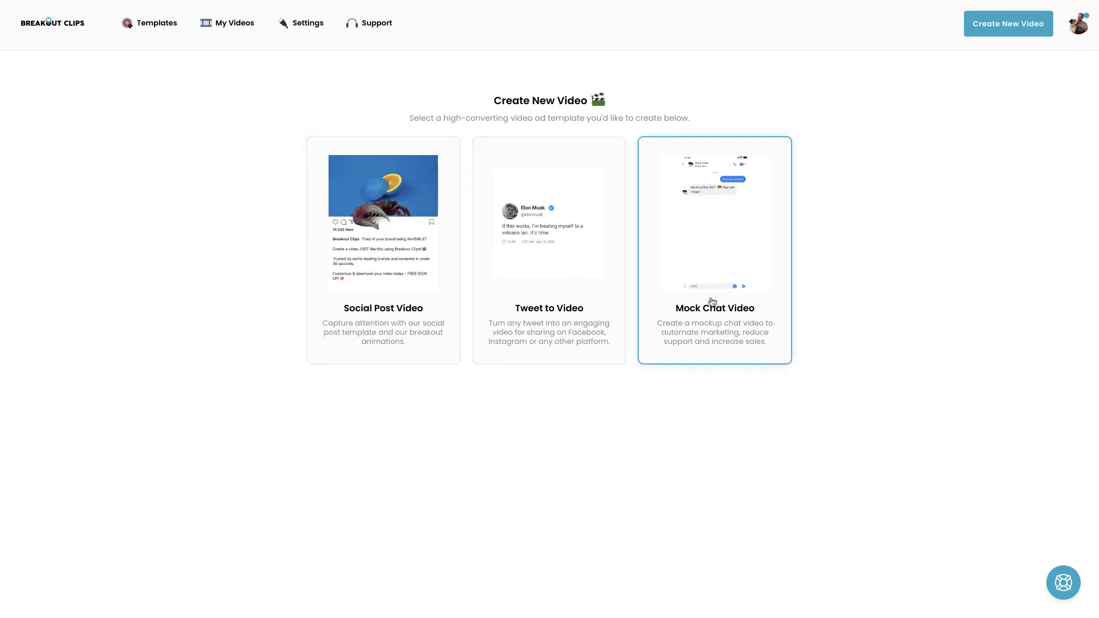
click(397, 269)
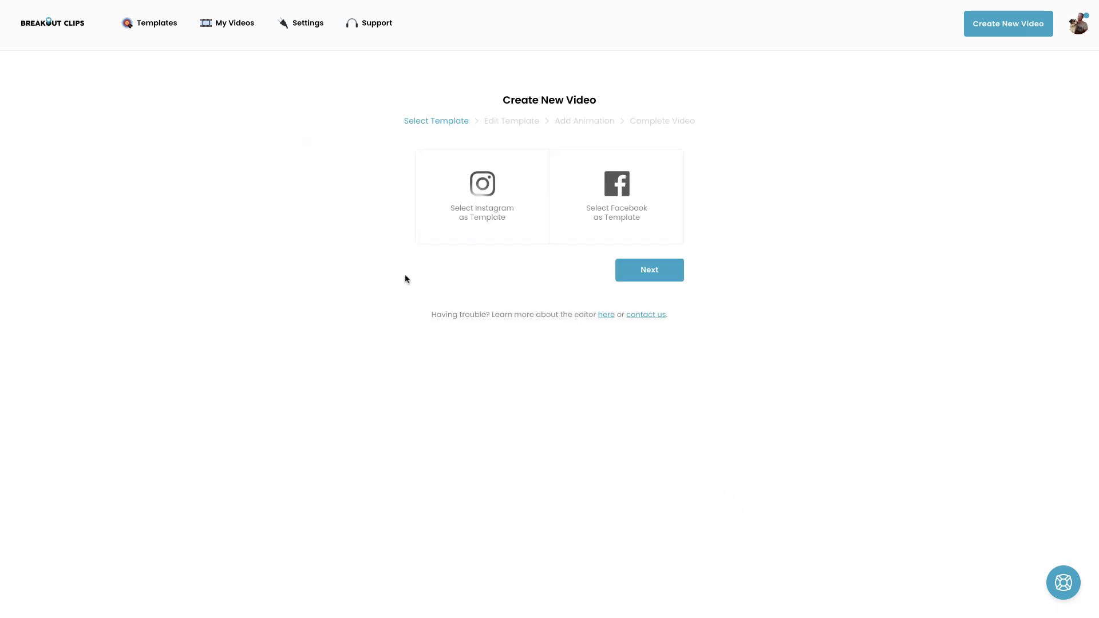
click(481, 227)
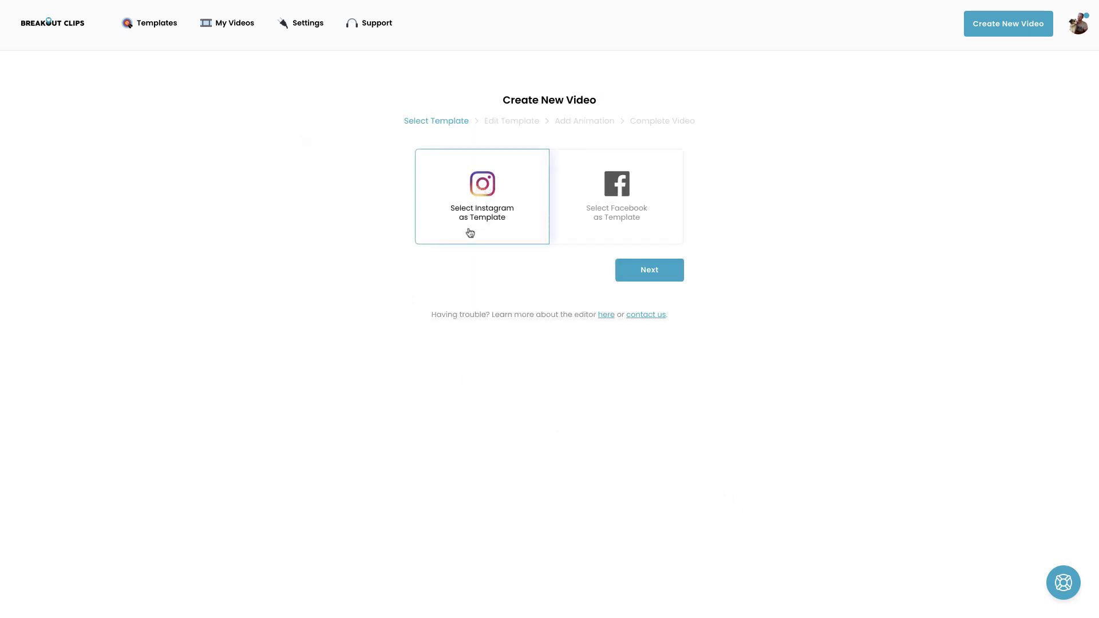
click(622, 216)
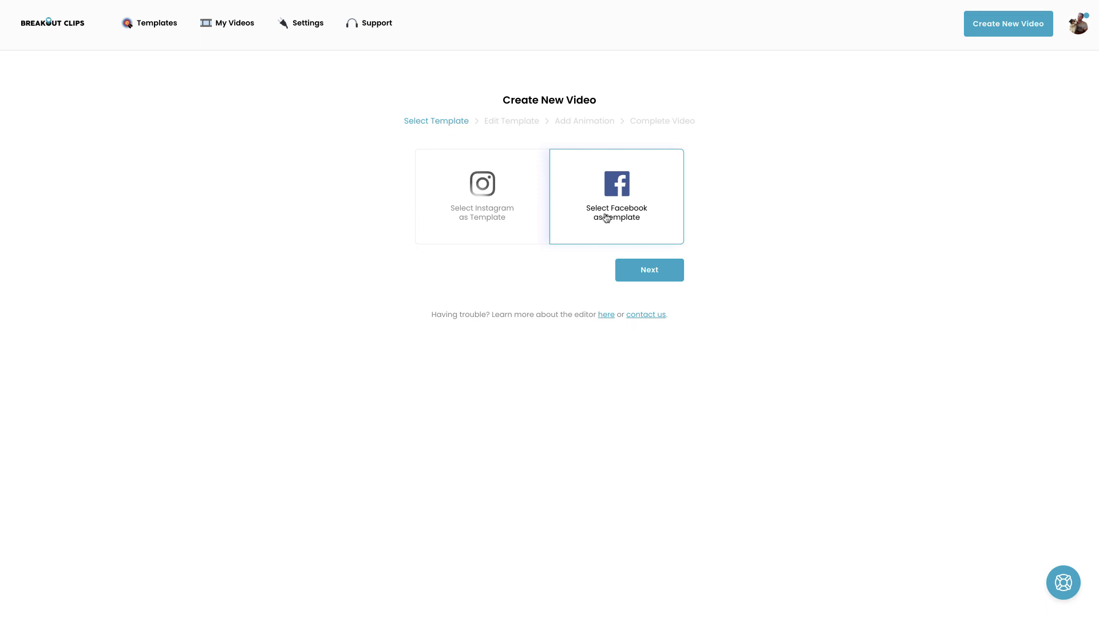
click(483, 210)
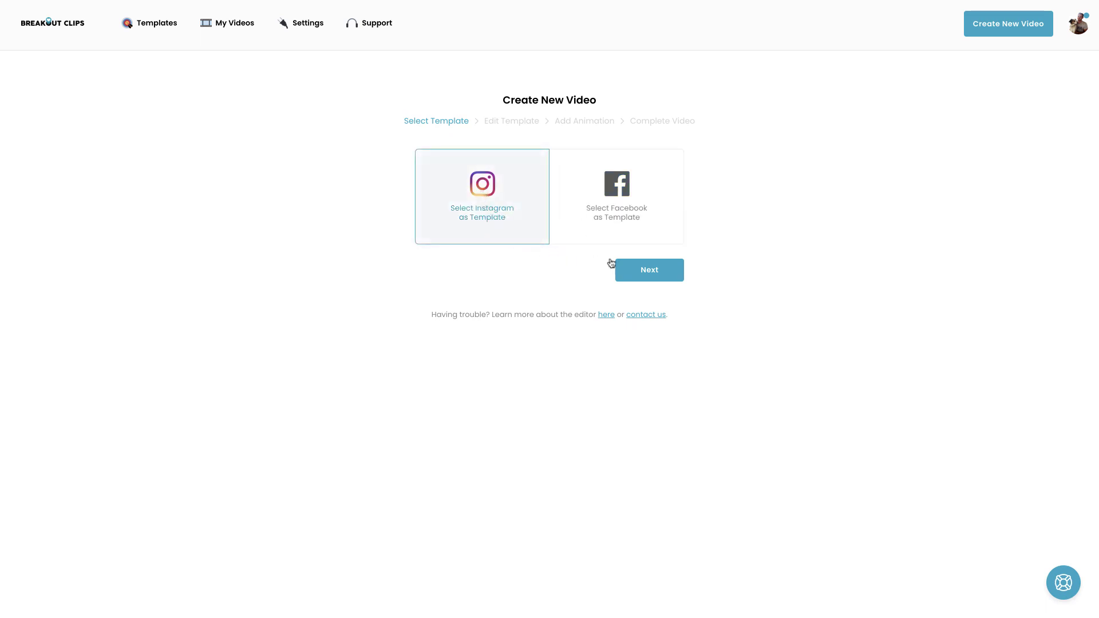
click(662, 273)
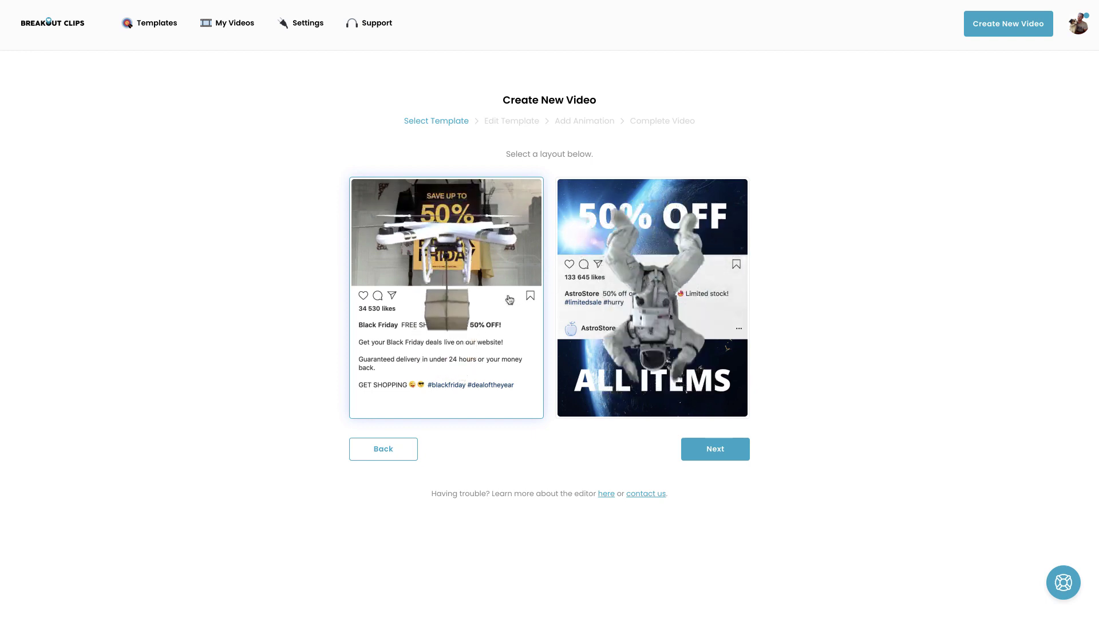
Continue with the chosen post layout to reach Edit Template.
click(720, 452)
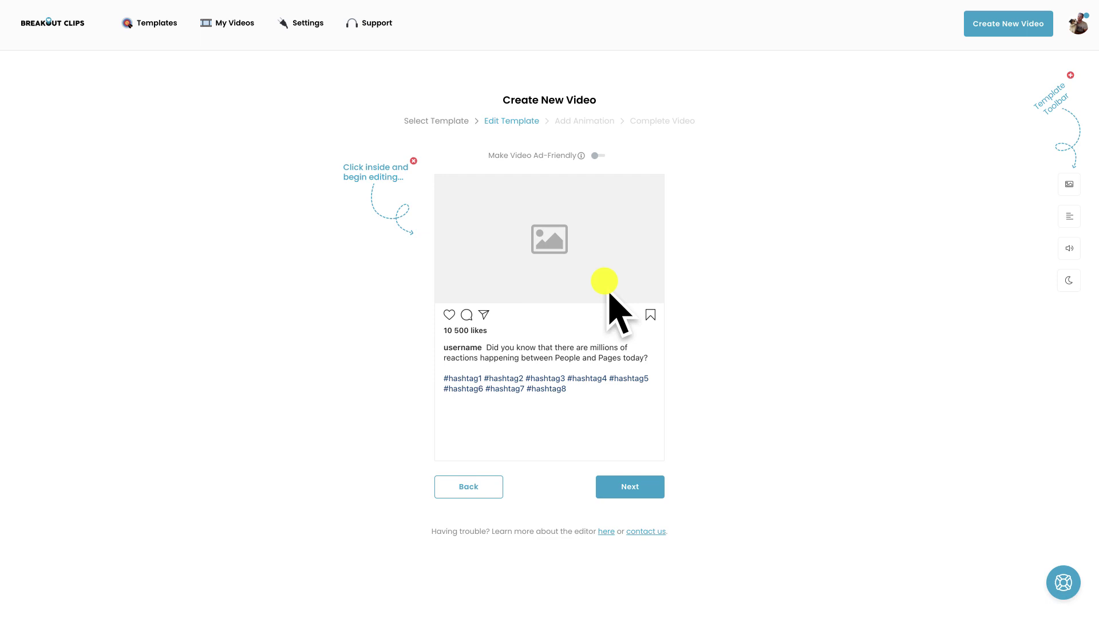
Open the picture's media options and browse the image, video, upload and web-link tabs.
click(546, 243)
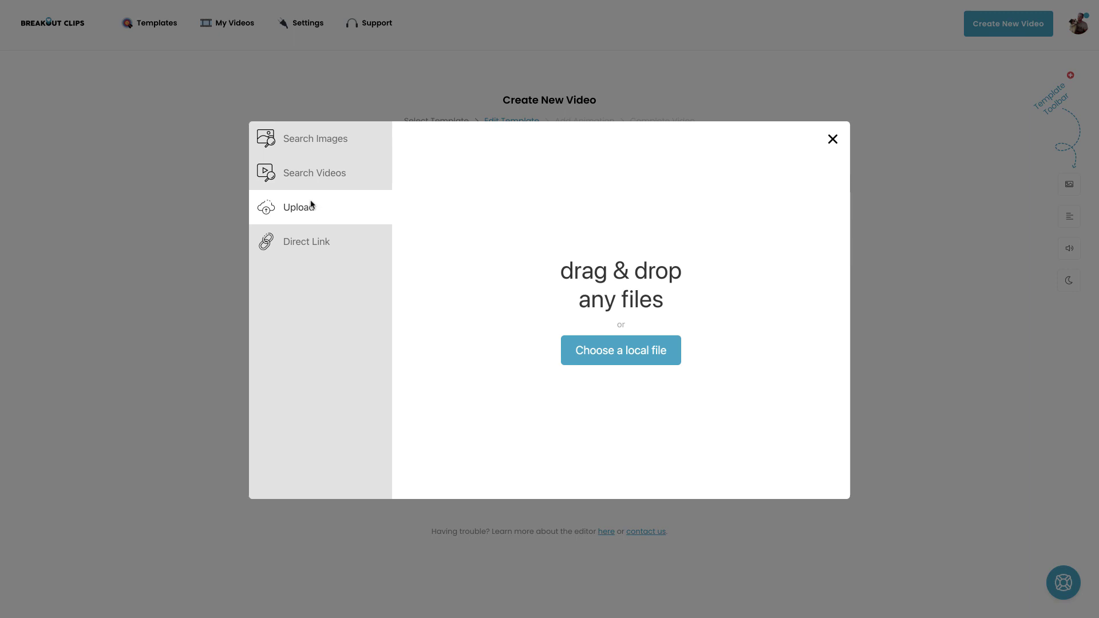
click(311, 139)
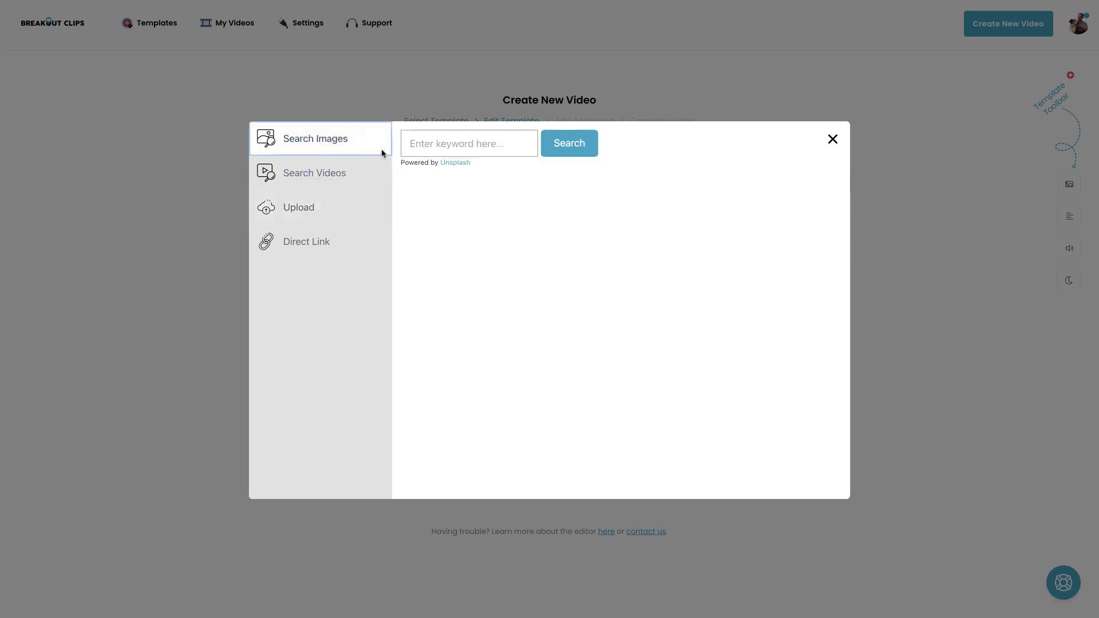
click(319, 176)
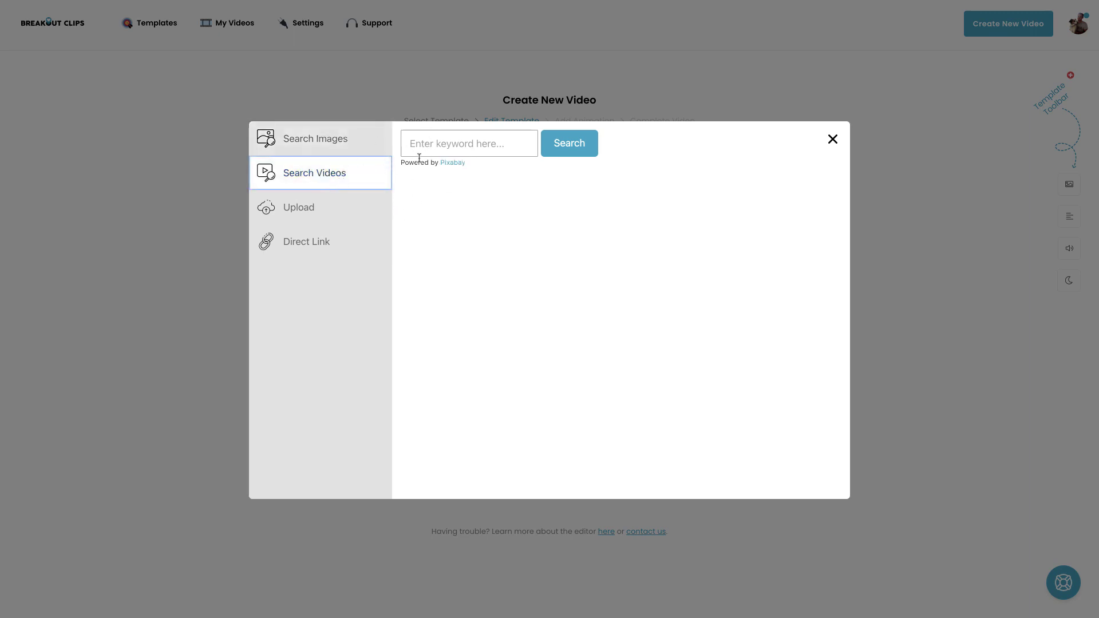
click(304, 209)
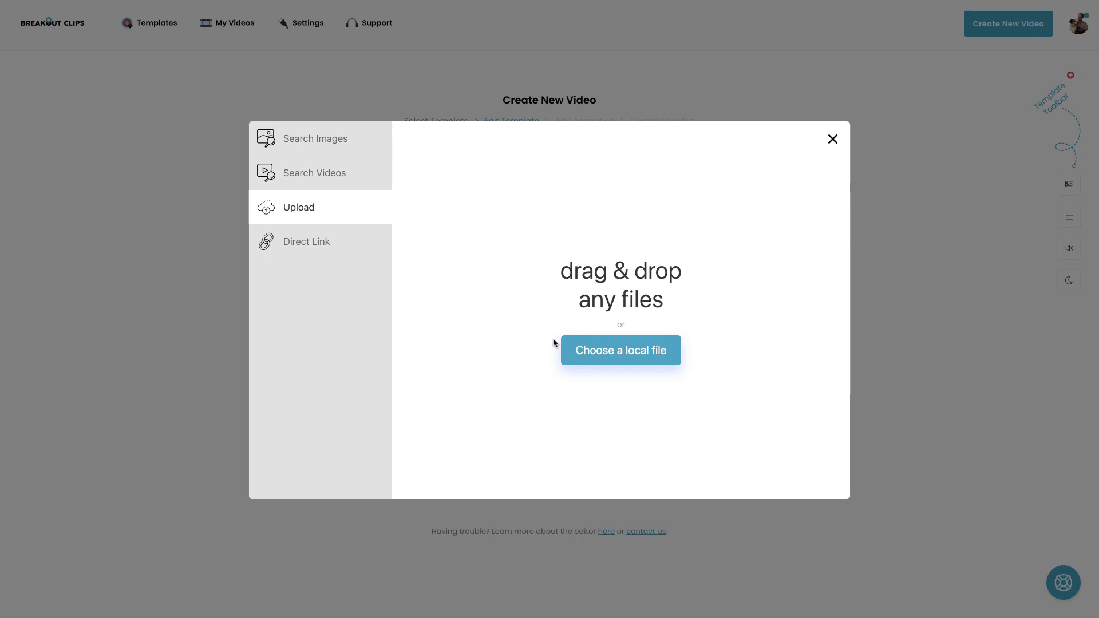
click(326, 247)
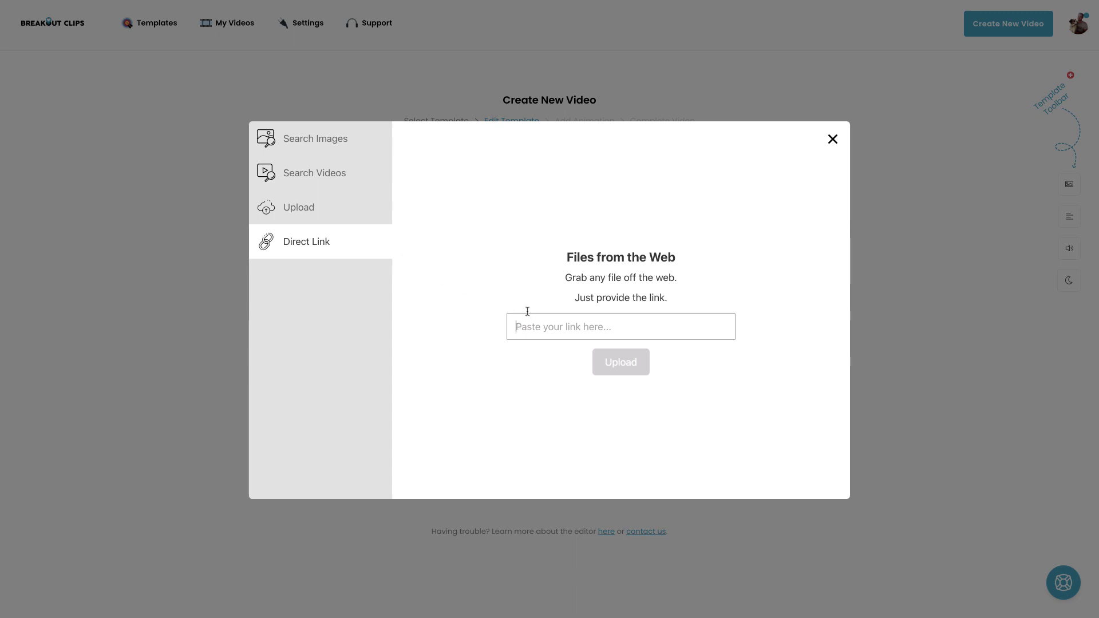
Search stock videos for 'city' and add the aerial night-city clip.
click(315, 172)
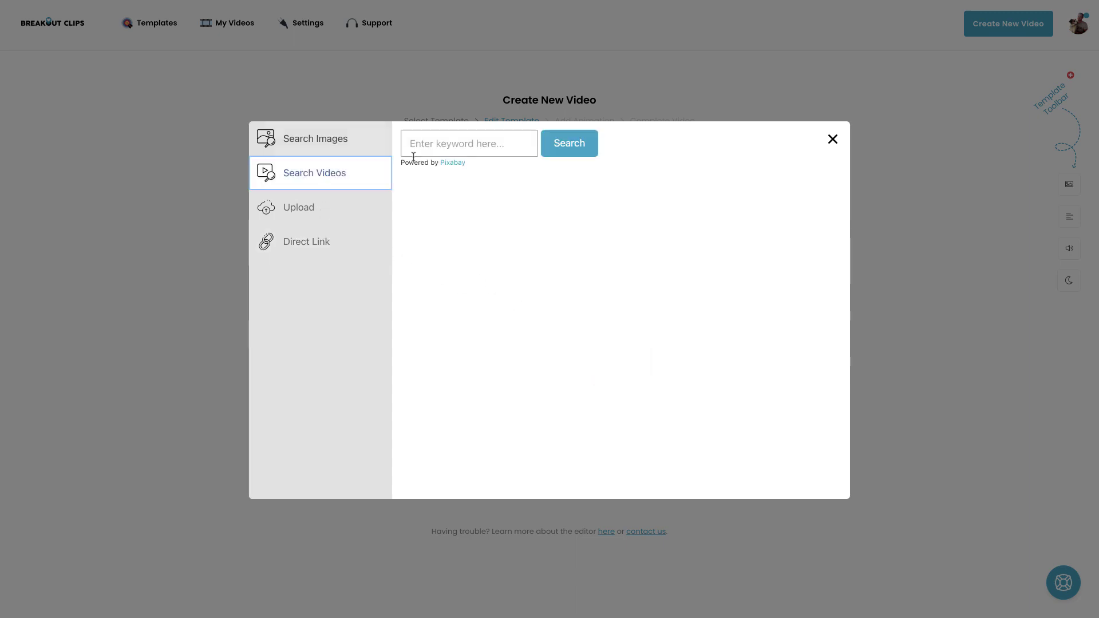
click(430, 146)
text(city)
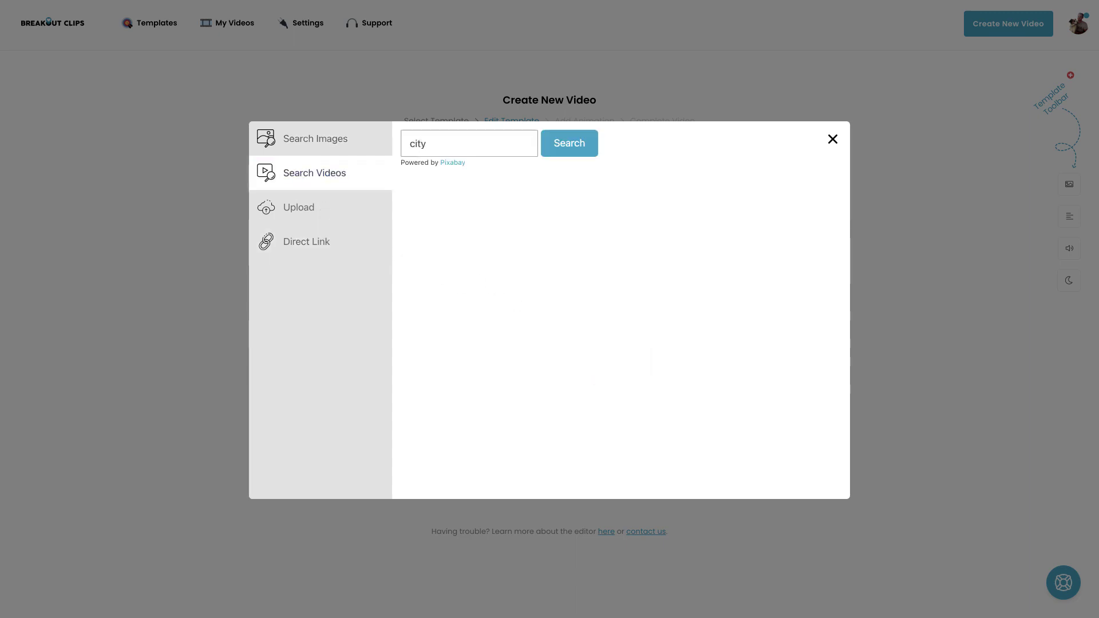
click(579, 151)
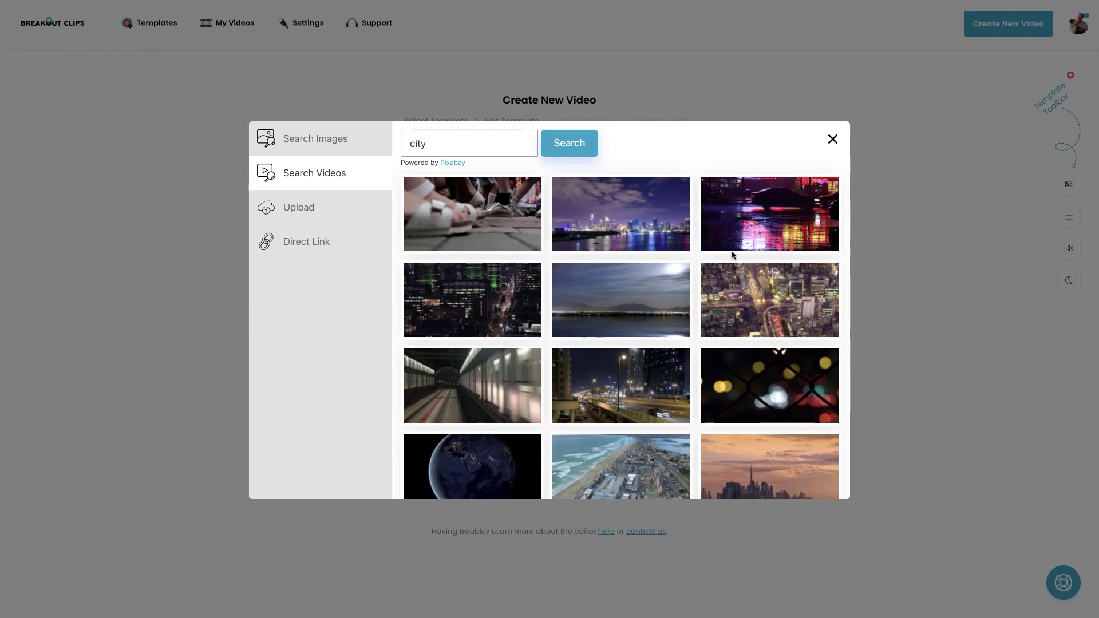
click(754, 296)
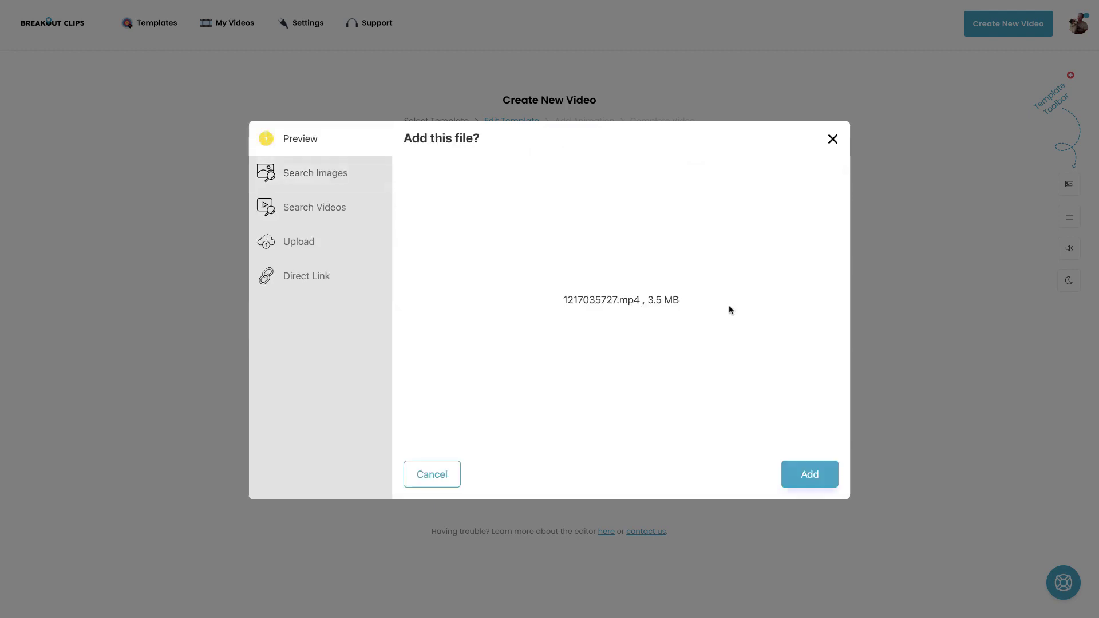
click(816, 474)
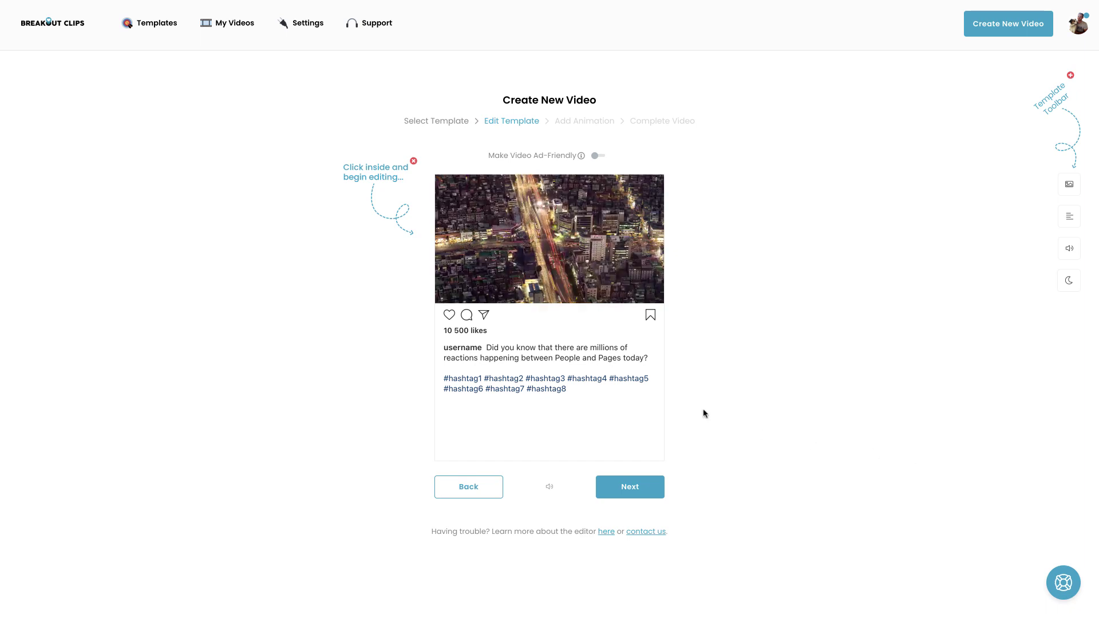
Swap in the pink umbrella photo found by searching 'unique', adjusting its crop.
click(511, 245)
click(312, 139)
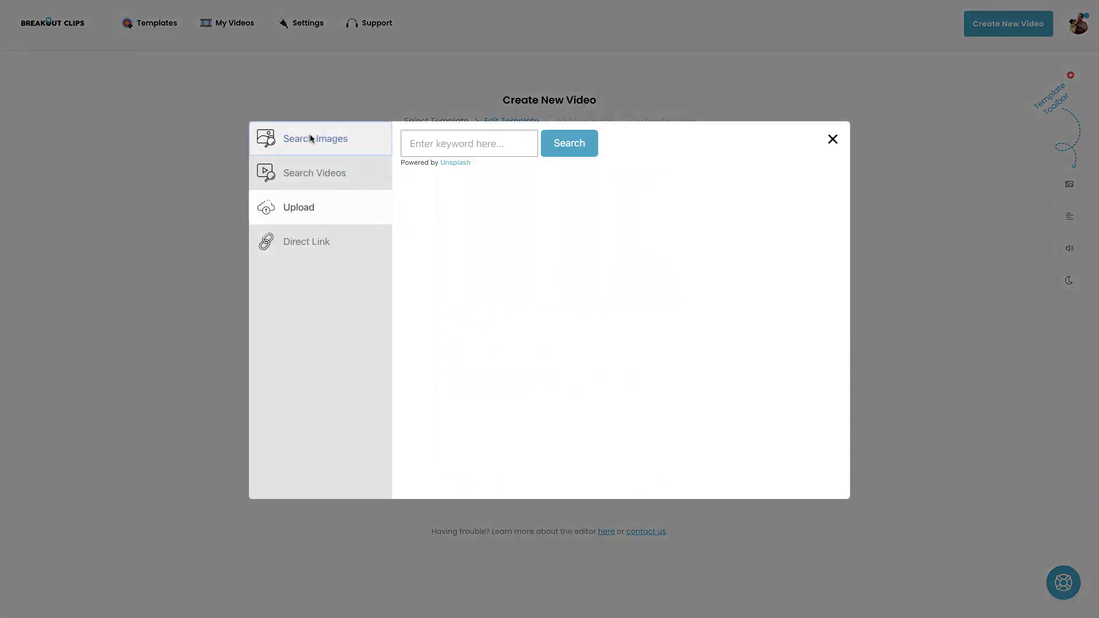
click(449, 144)
text(unique)
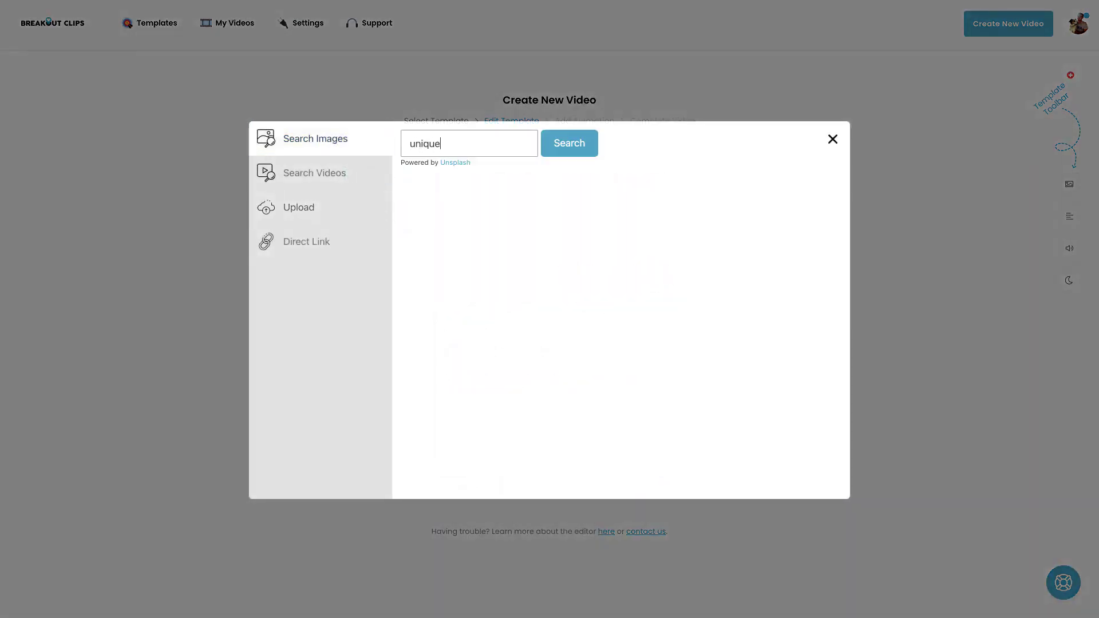
key(Return)
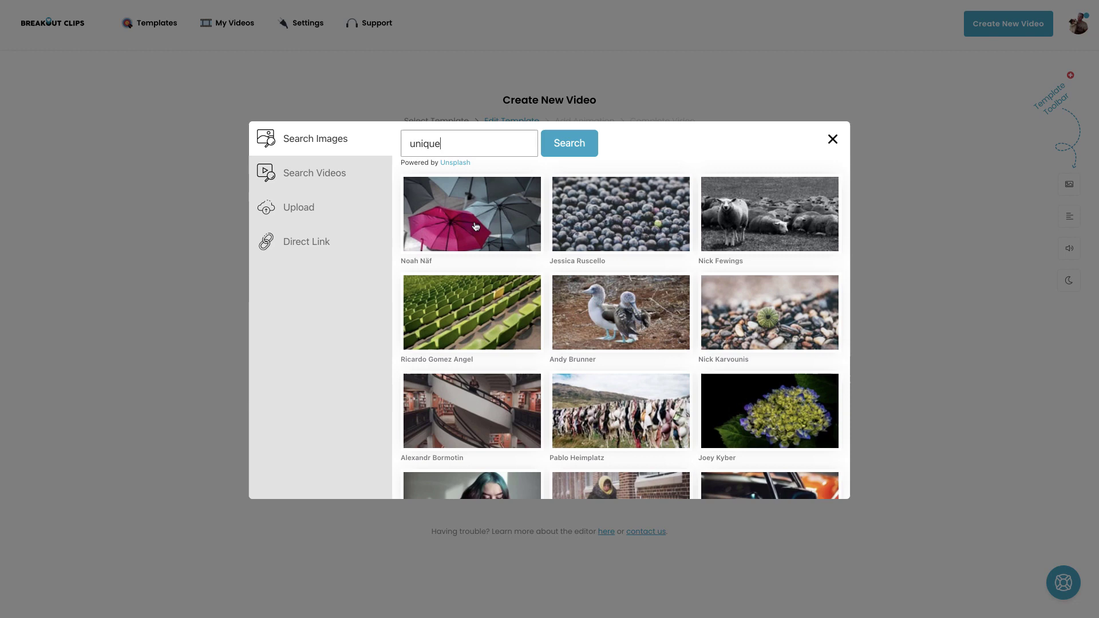
scroll(477, 211, down, 1)
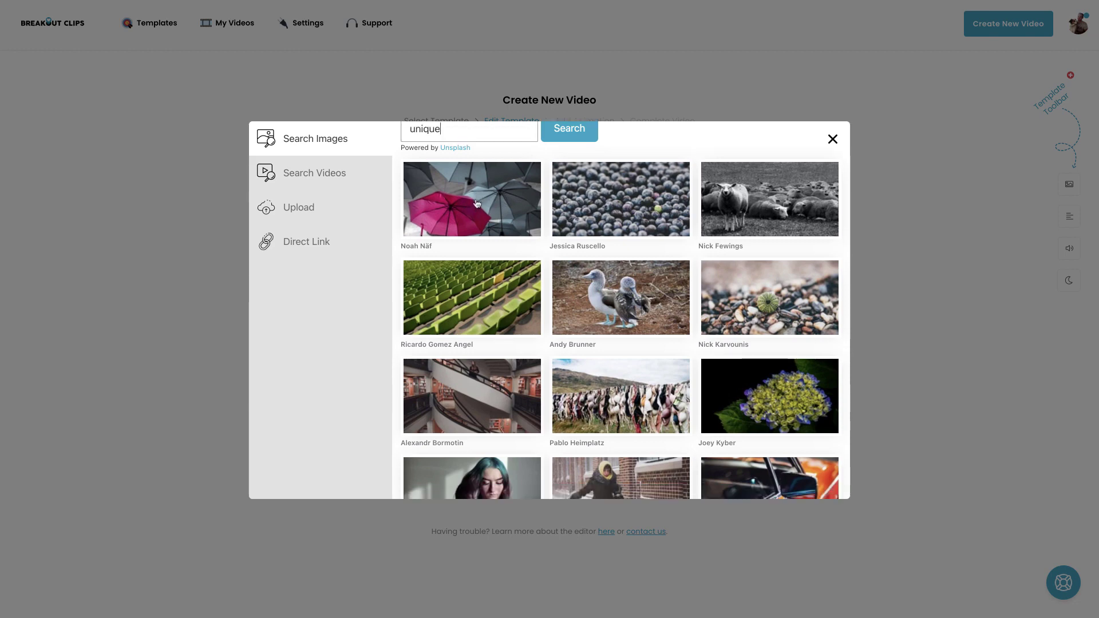
click(478, 201)
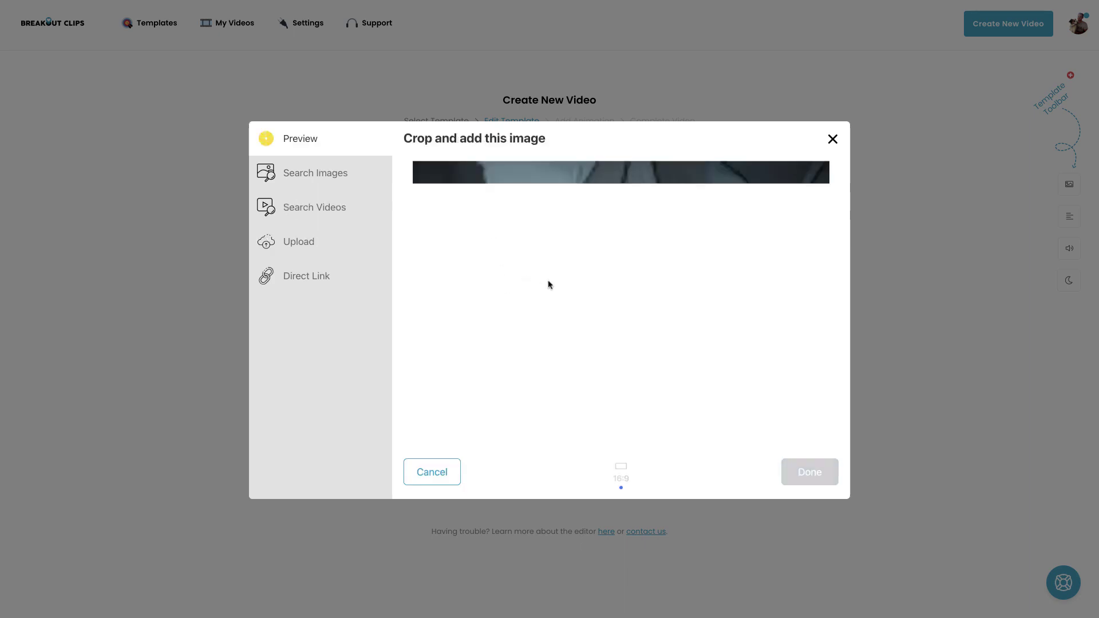
drag(550, 286, 572, 294)
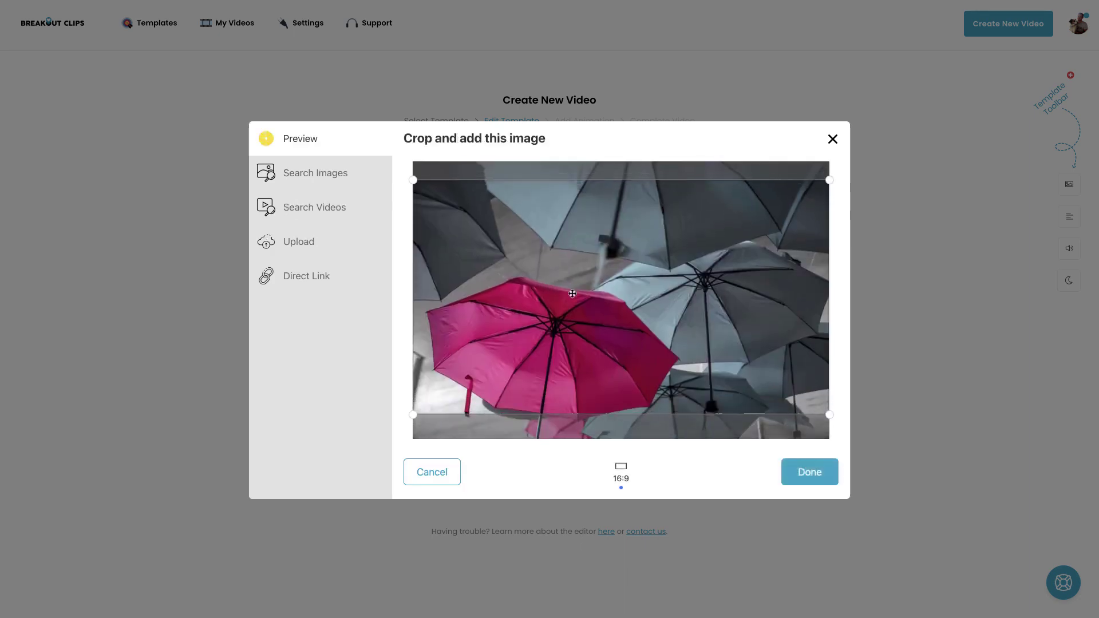
click(810, 472)
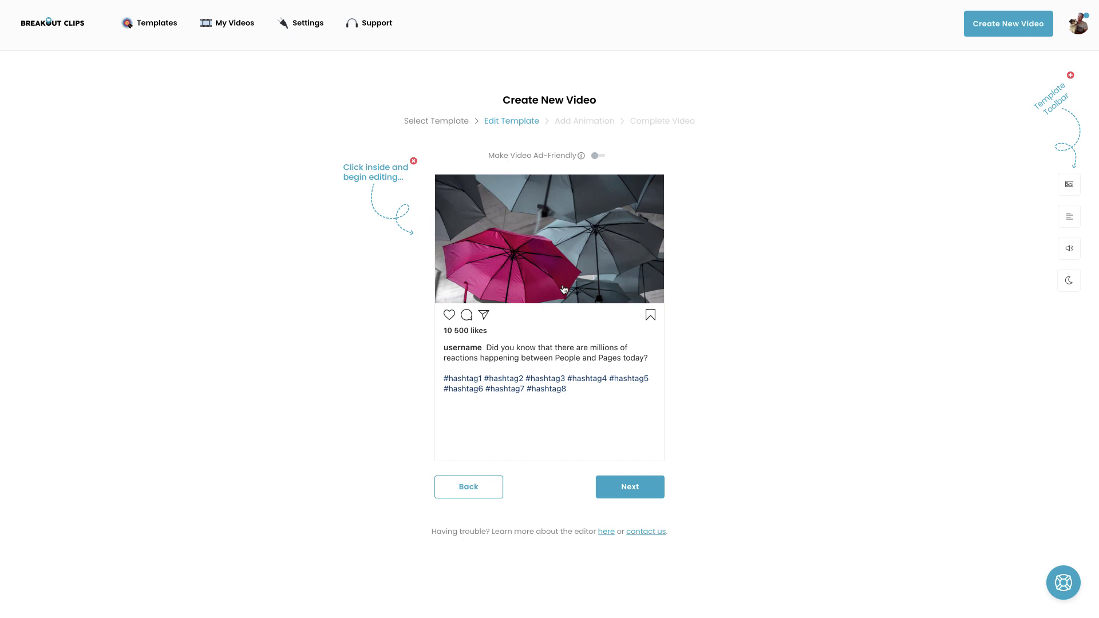
Select the placeholder caption text to replace it with lines ending 'FREE SIGN UP!'.
click(482, 347)
drag(482, 348, 443, 349)
text(Breakout Clips)
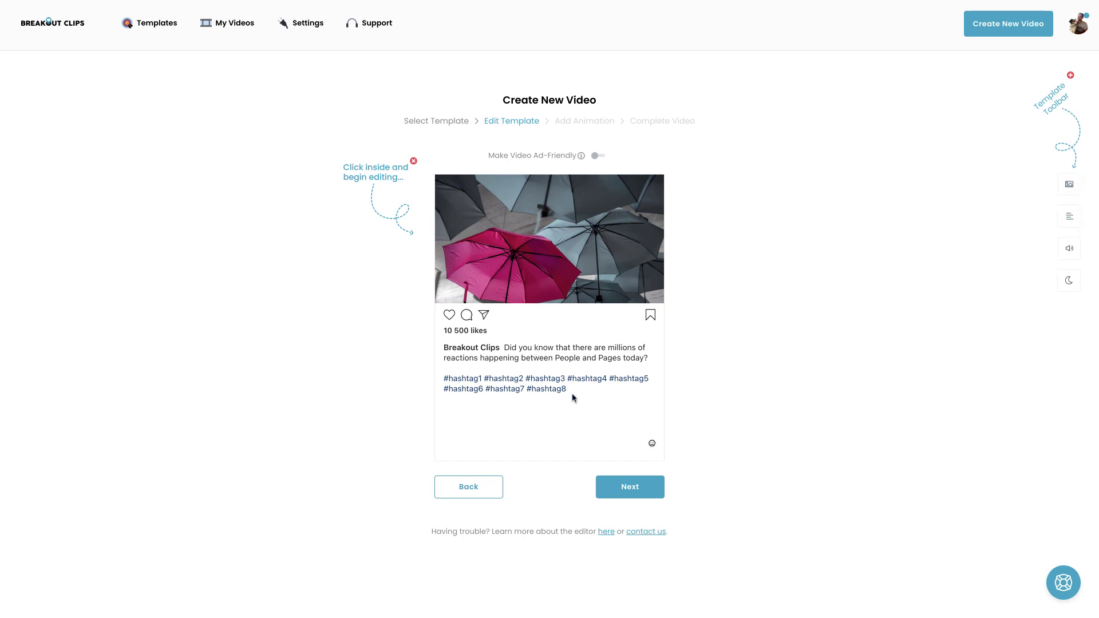
key(ctrl+a)
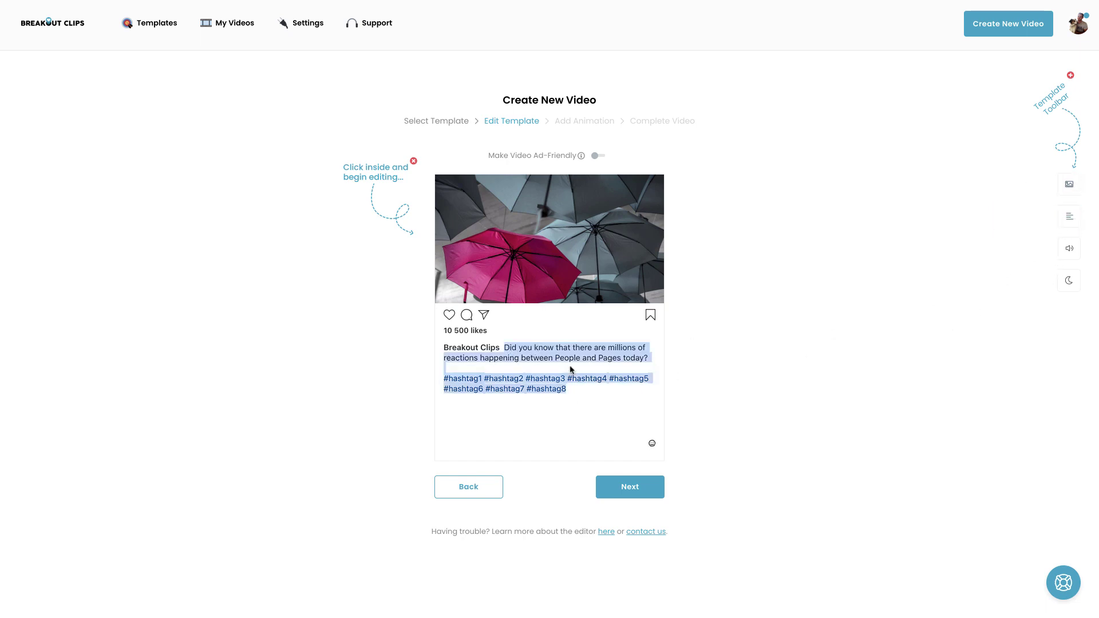
text(Tir)
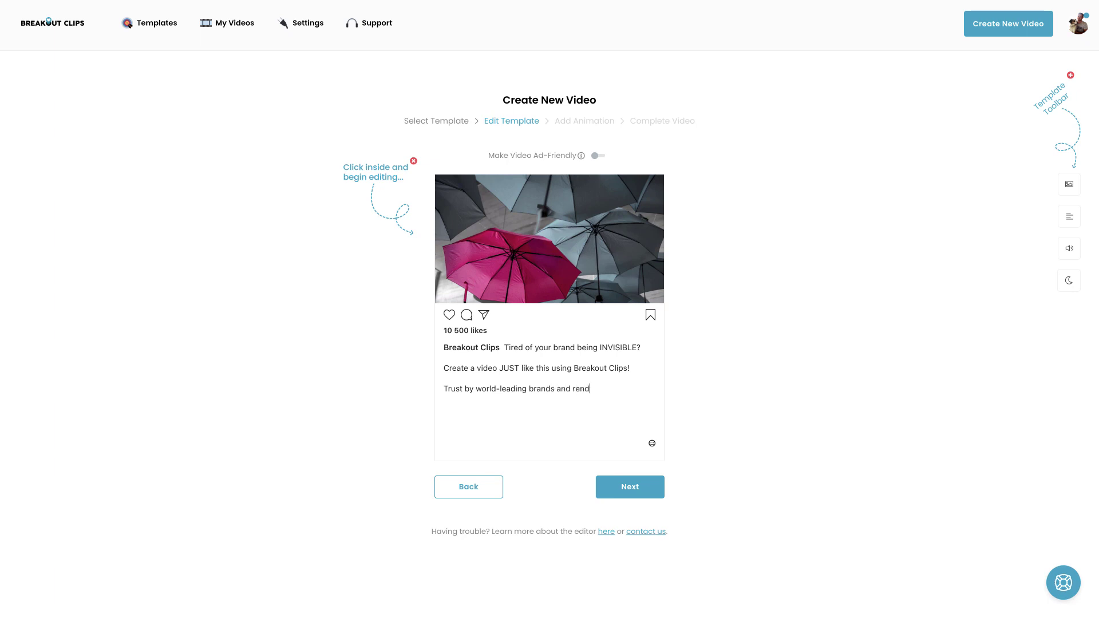
text(seconds.  C)
text(ustomize & down)
text(load your video today - FREE SIGN )
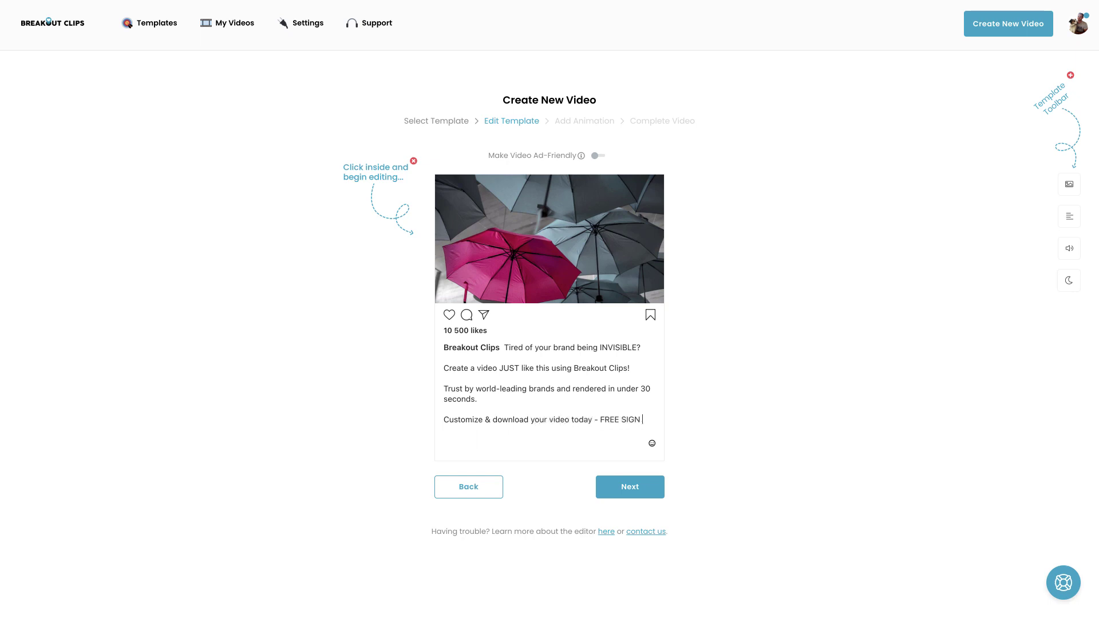
text(UP!)
Insert a clapperboard emoji from the Activities emojis after 'Breakout Clips!'.
click(651, 443)
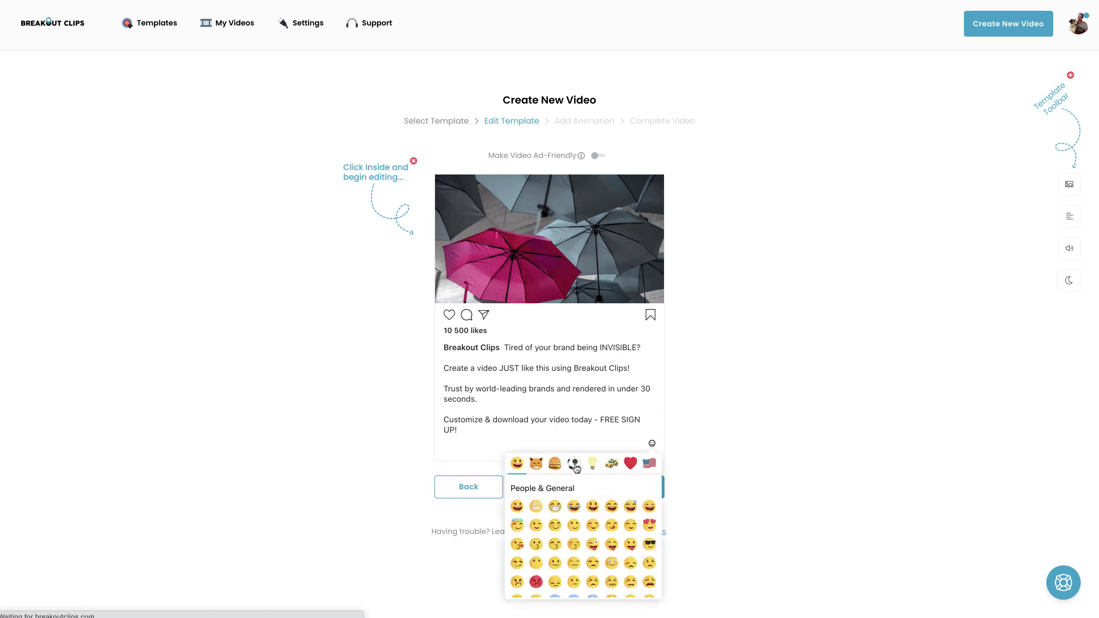
click(576, 465)
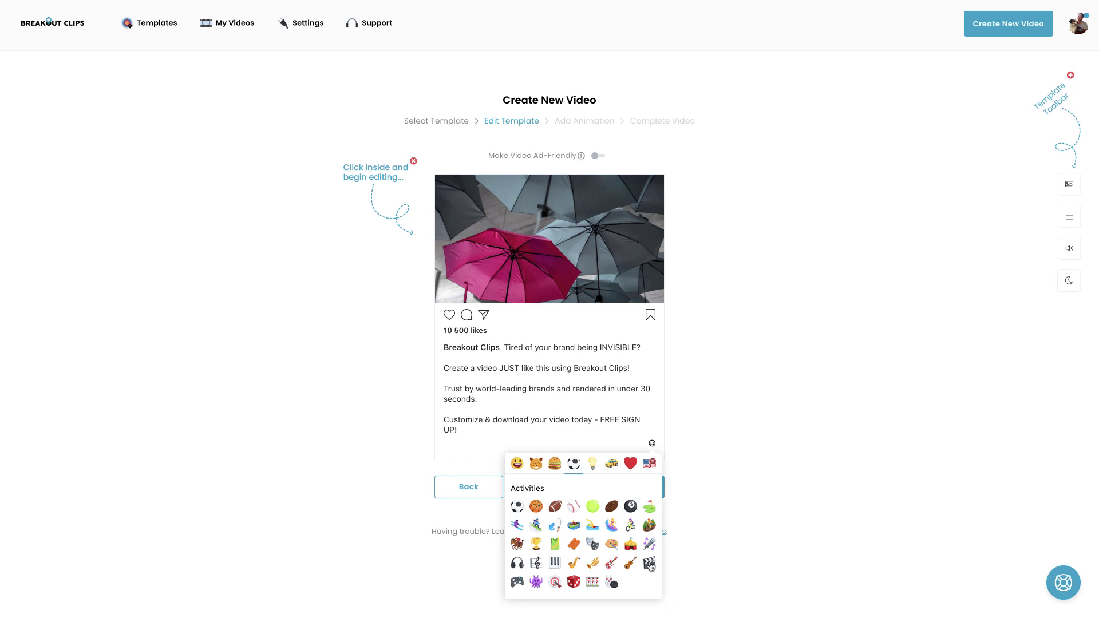
click(649, 563)
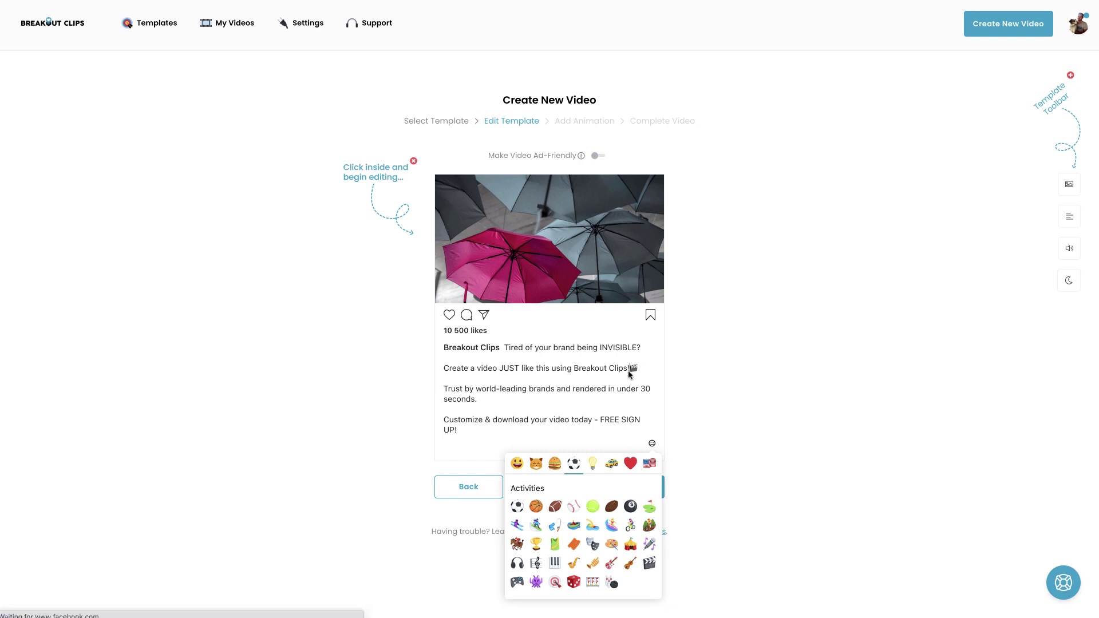
click(543, 430)
text(#freesignup)
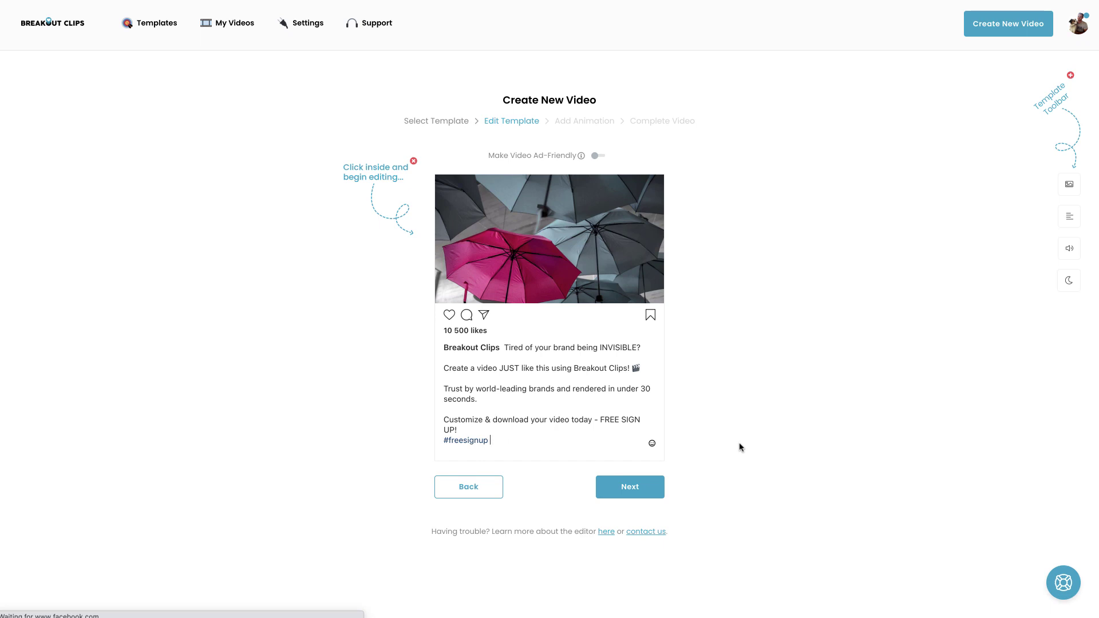
Replace the likes count 10 500 with 143000 and apply it.
double_click(462, 332)
text(143000)
click(444, 368)
click(596, 156)
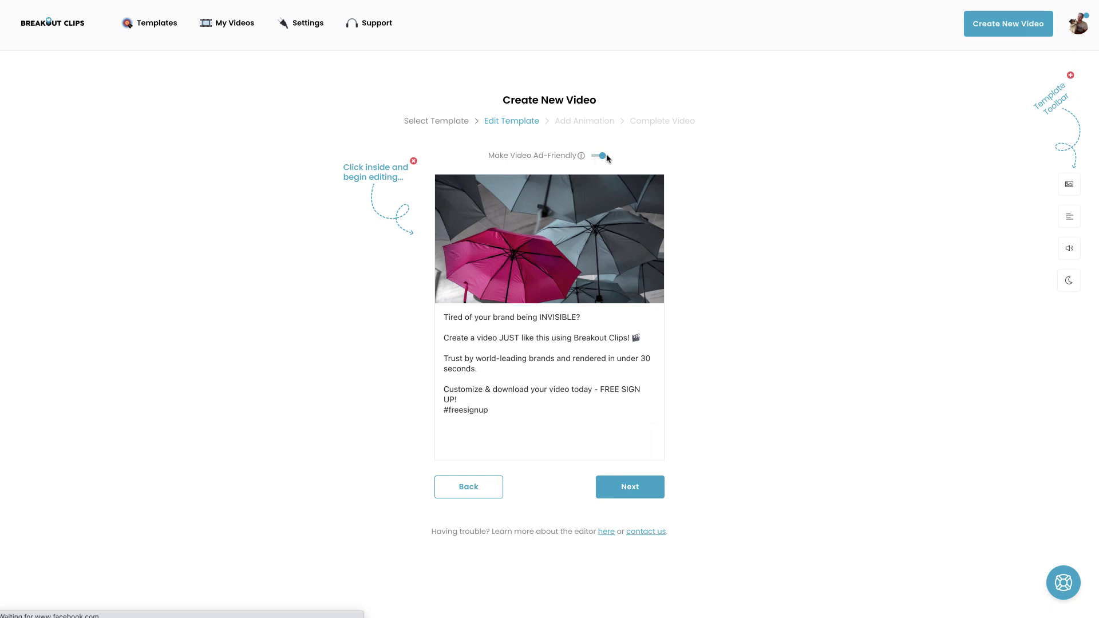
click(598, 157)
click(598, 158)
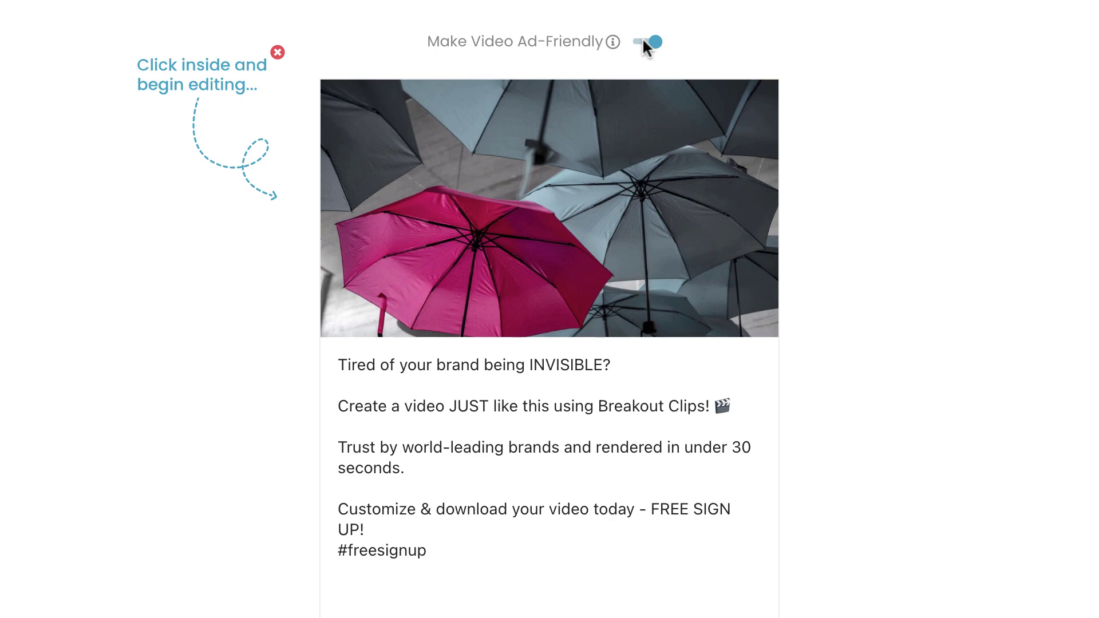
click(647, 42)
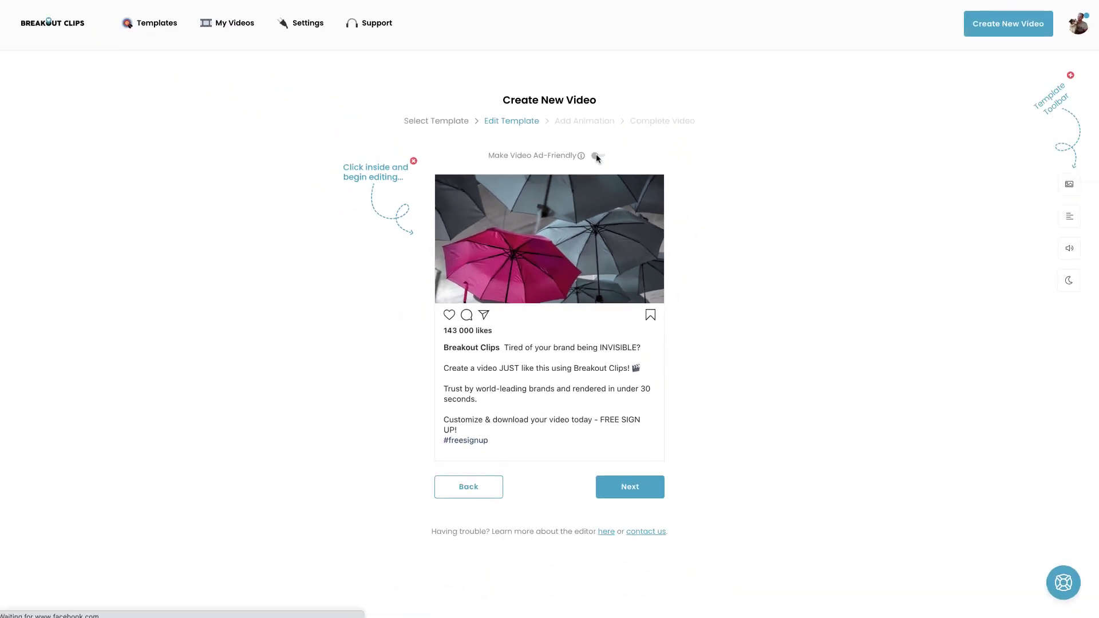
click(1063, 283)
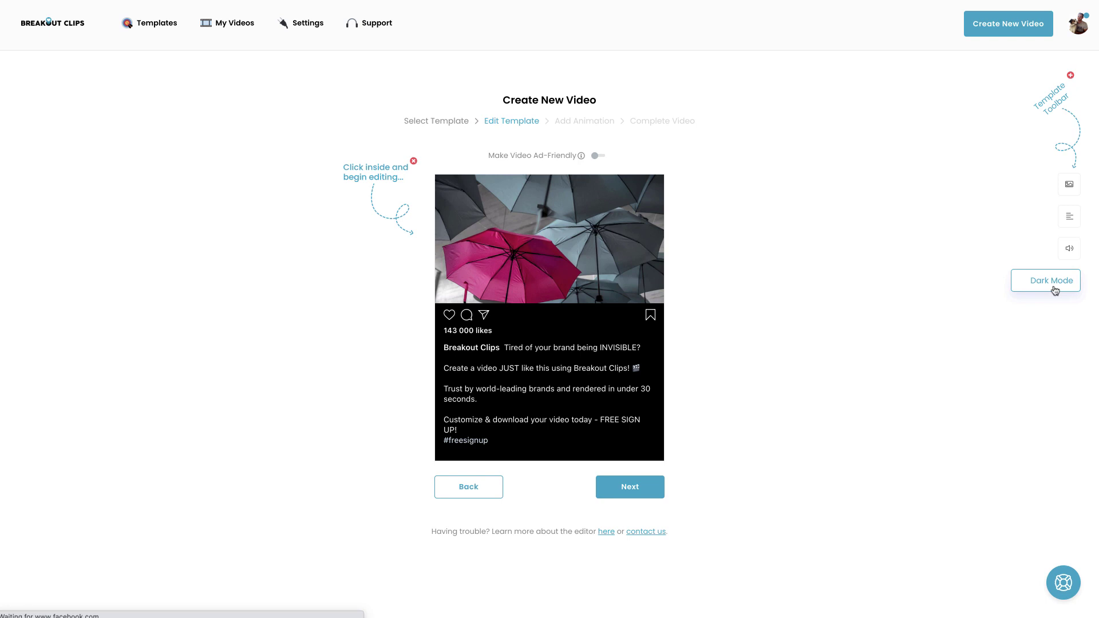
click(1058, 286)
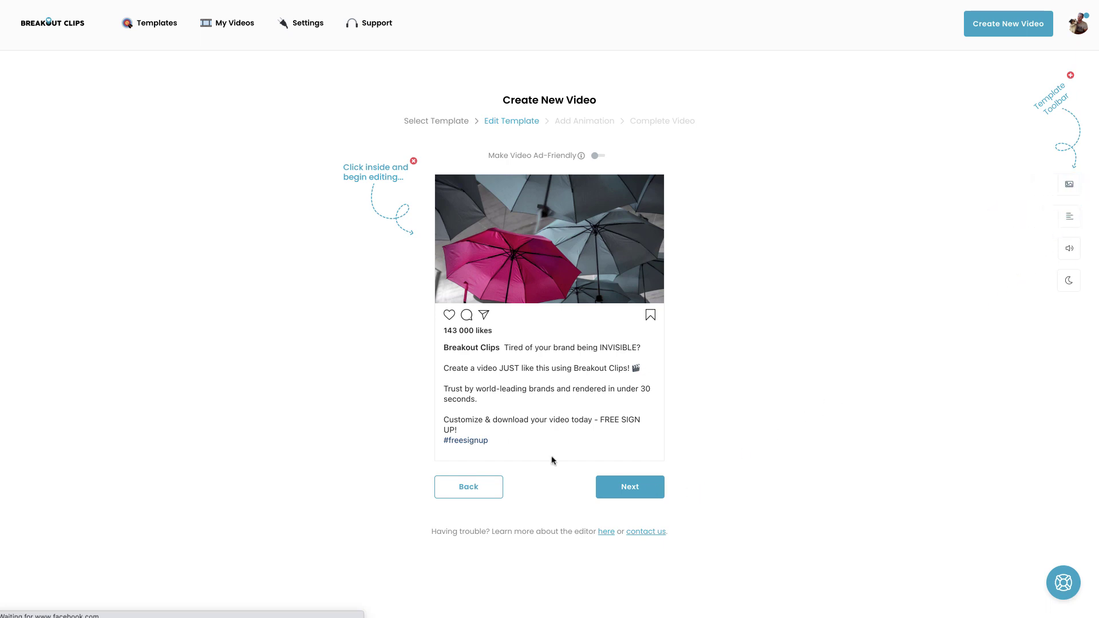
Preview the dancing Santa and Santa-with-snowball 3D animations.
click(622, 488)
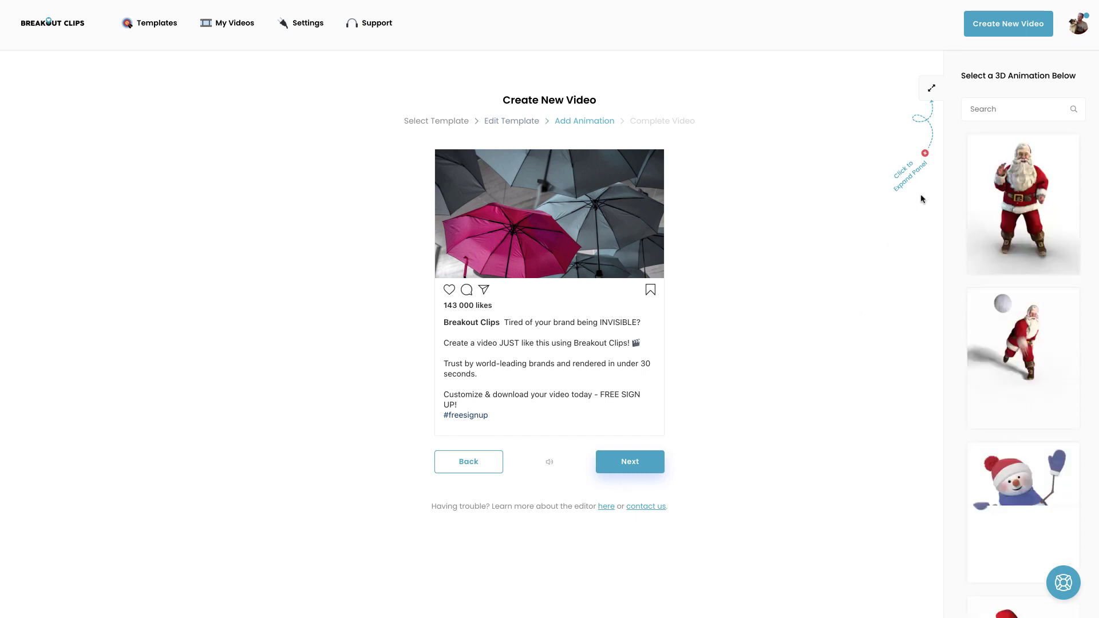
click(1023, 183)
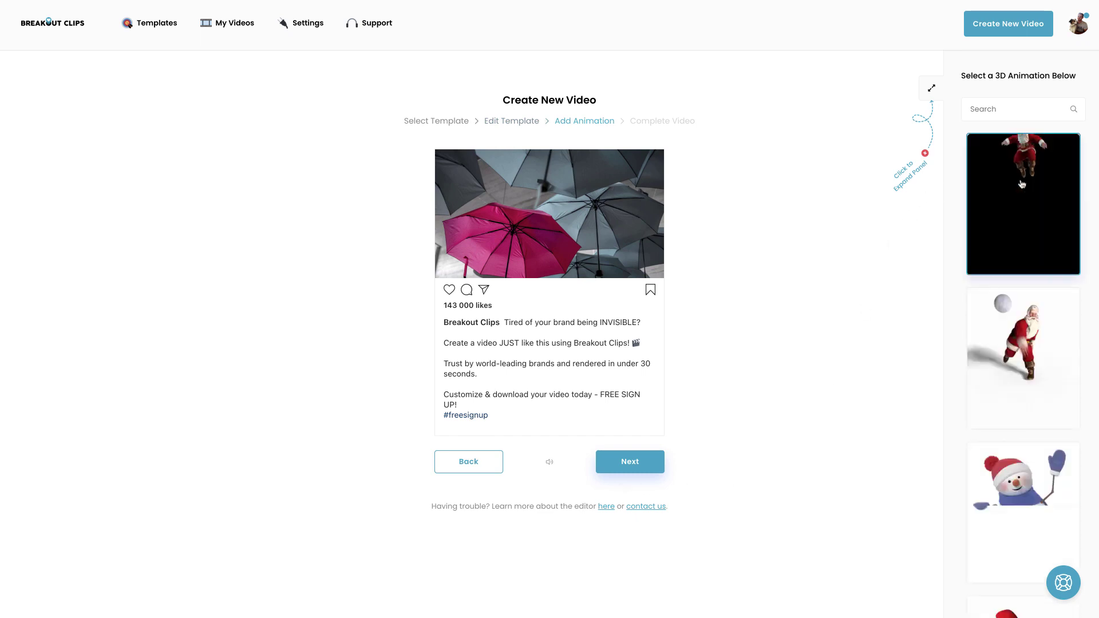
click(1023, 343)
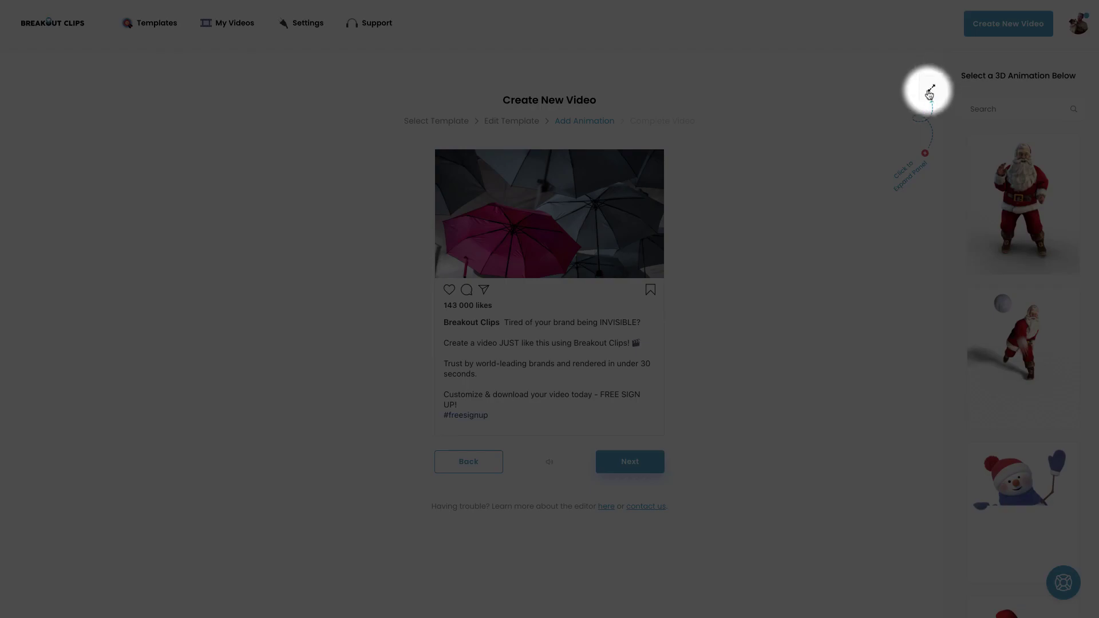
Expand the full animation grid and preview ocean waves, money, butterfly and curtain animations.
click(929, 93)
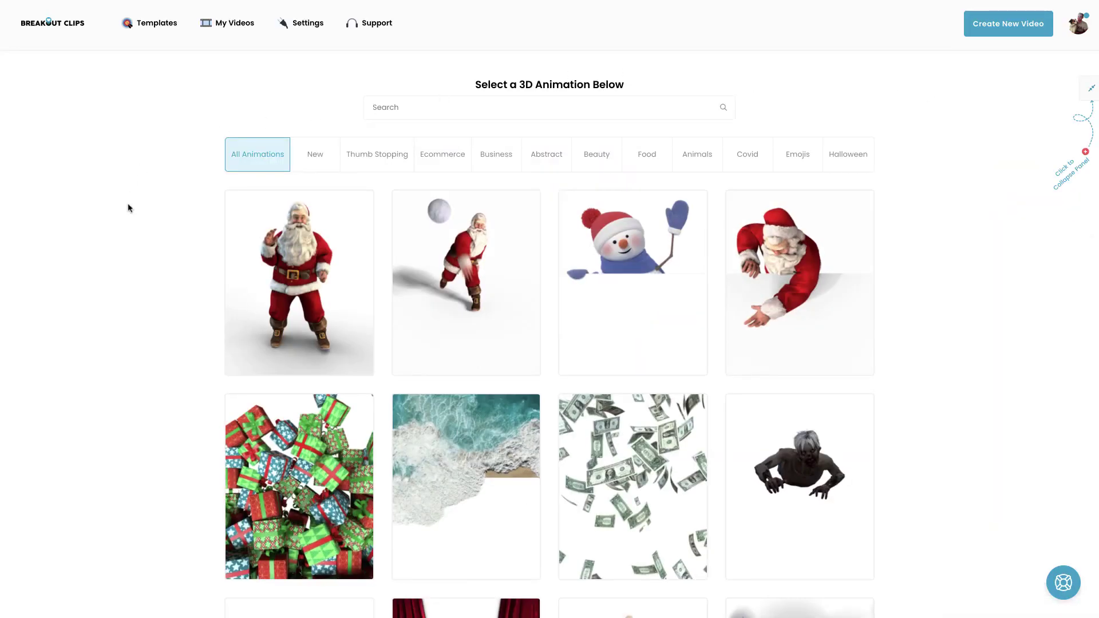
scroll(129, 209, down, 1)
scroll(138, 211, down, 1)
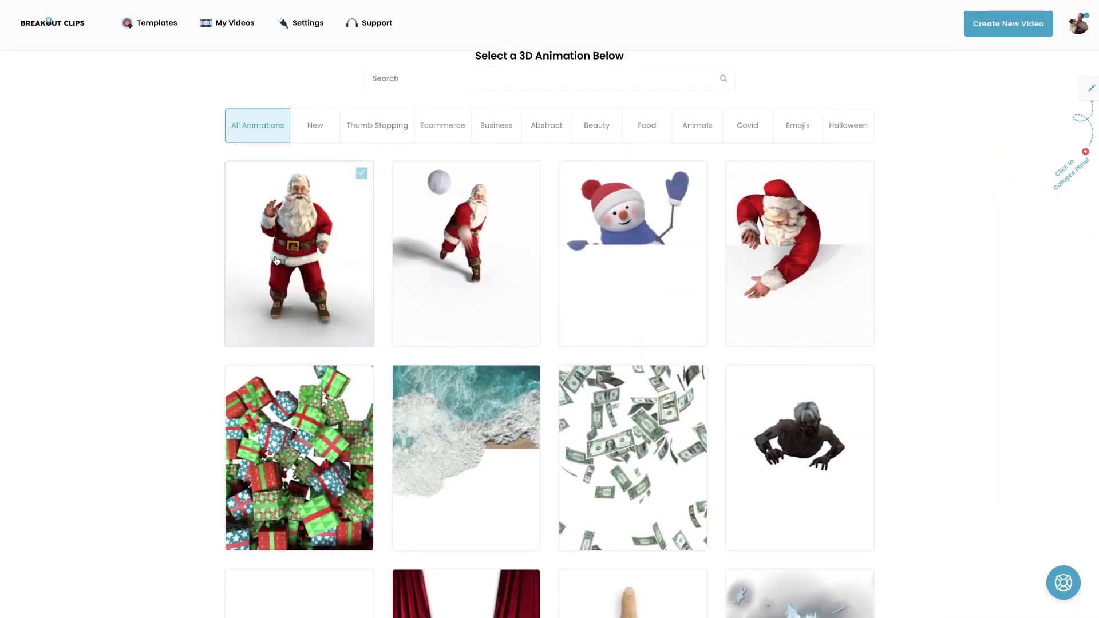
scroll(194, 303, down, 1)
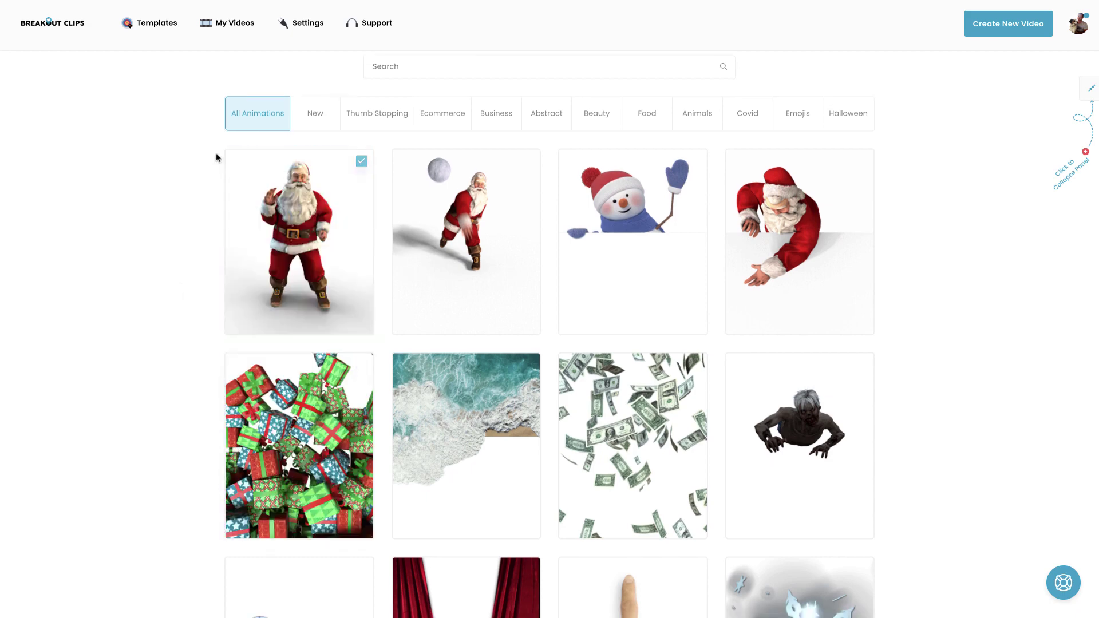
click(425, 403)
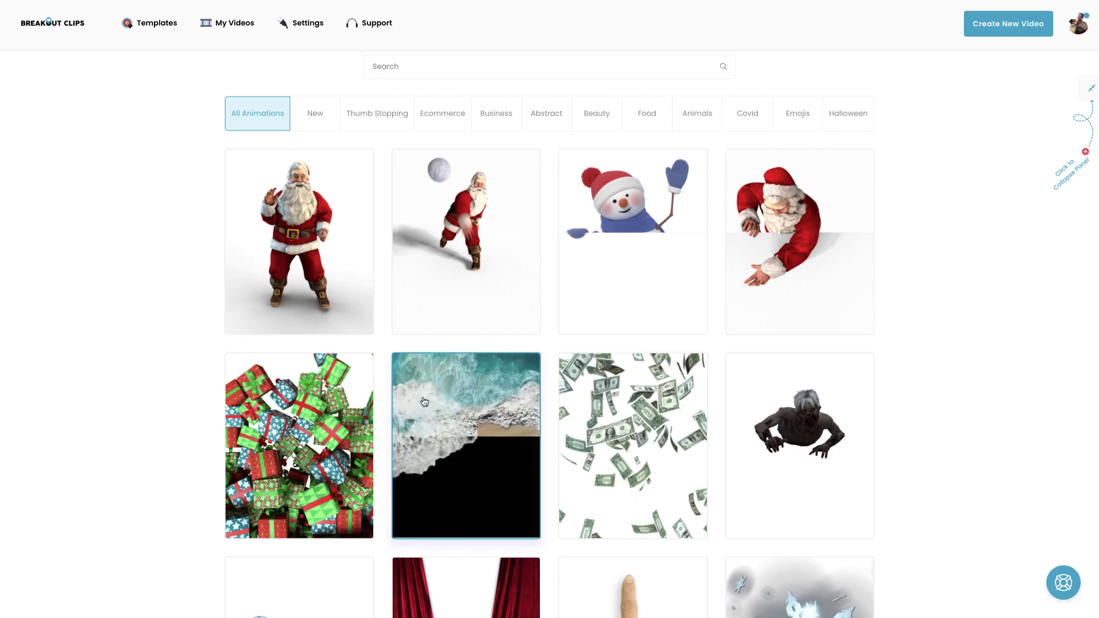
click(573, 410)
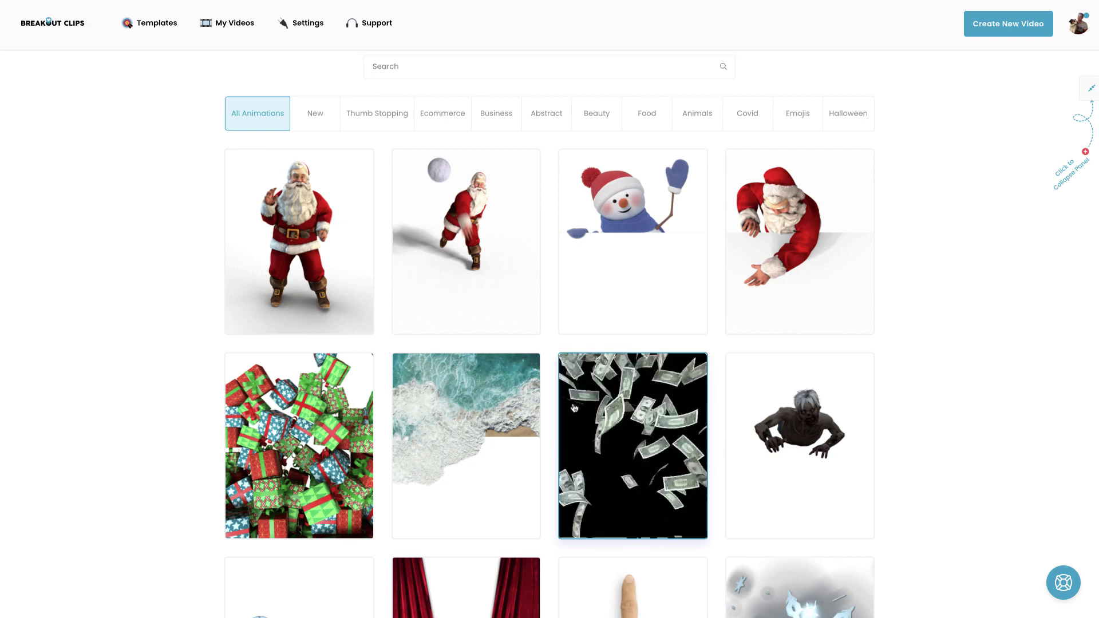
scroll(574, 409, down, 1)
scroll(574, 408, down, 1)
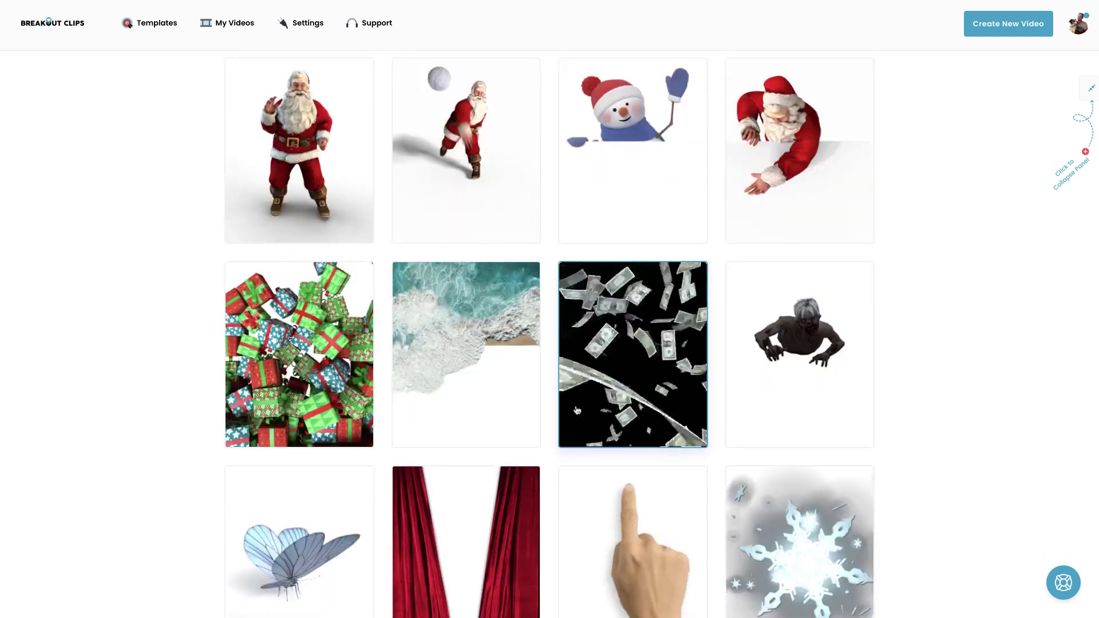
scroll(577, 411, down, 1)
click(251, 486)
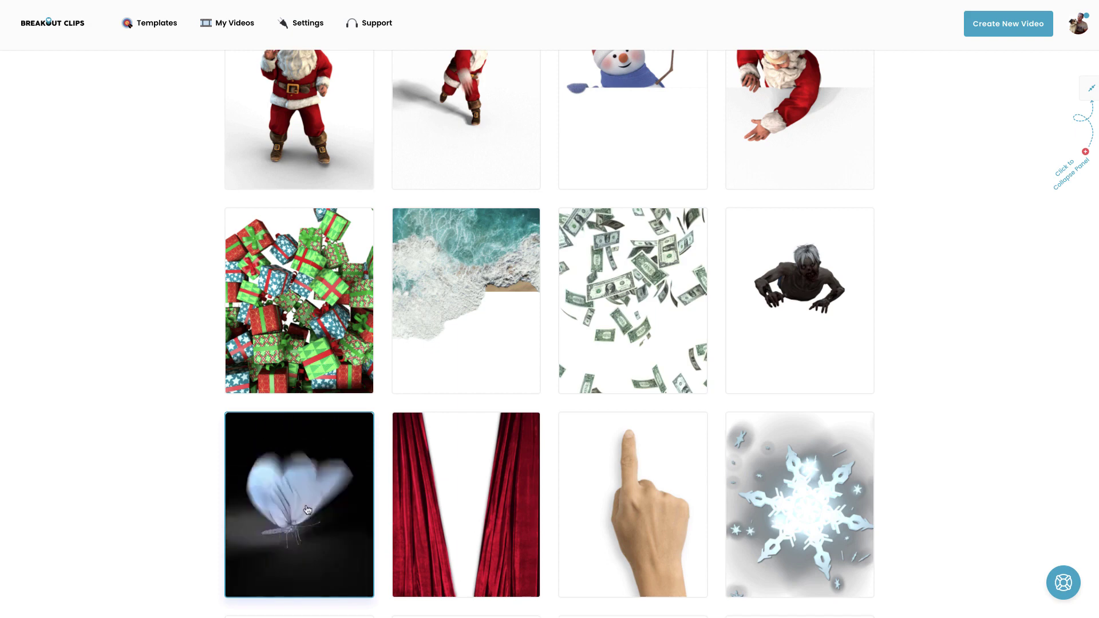
click(451, 516)
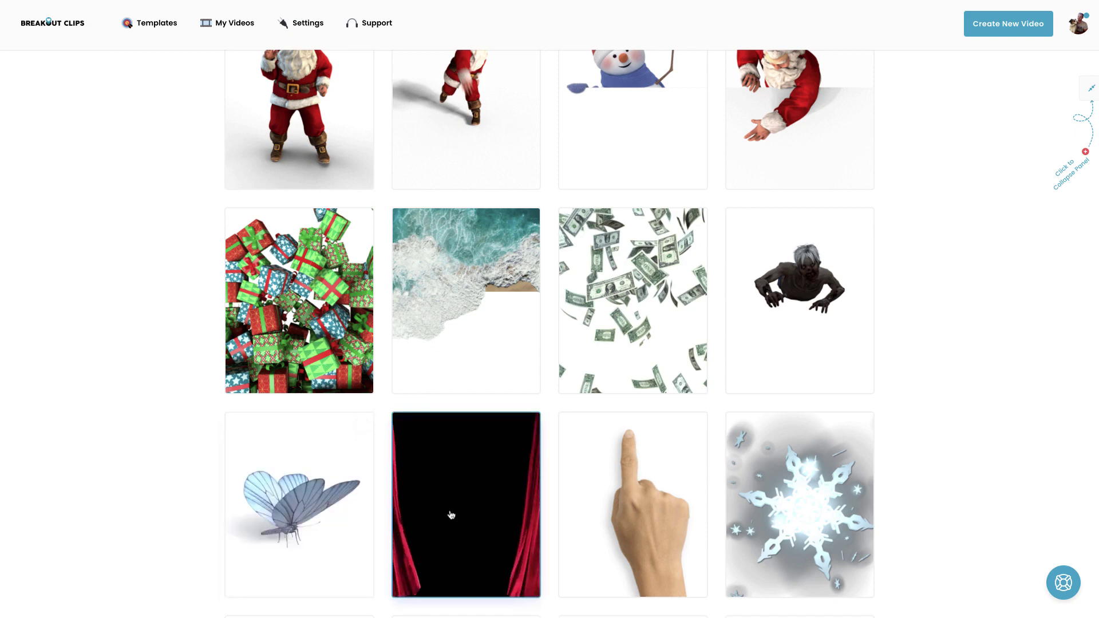
click(564, 468)
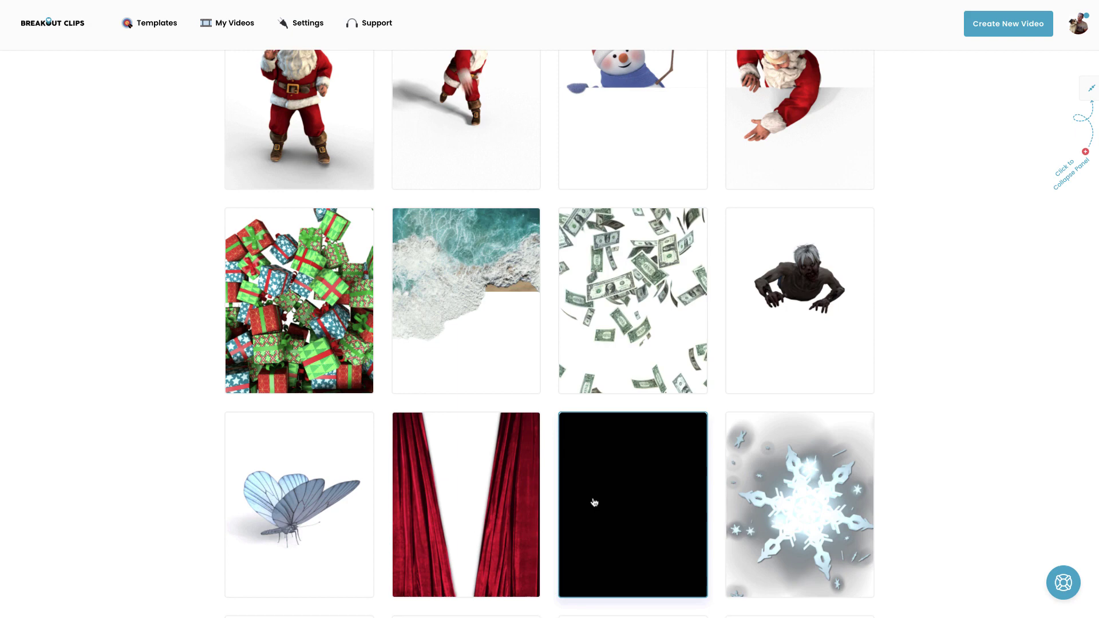
scroll(564, 467, up, 5)
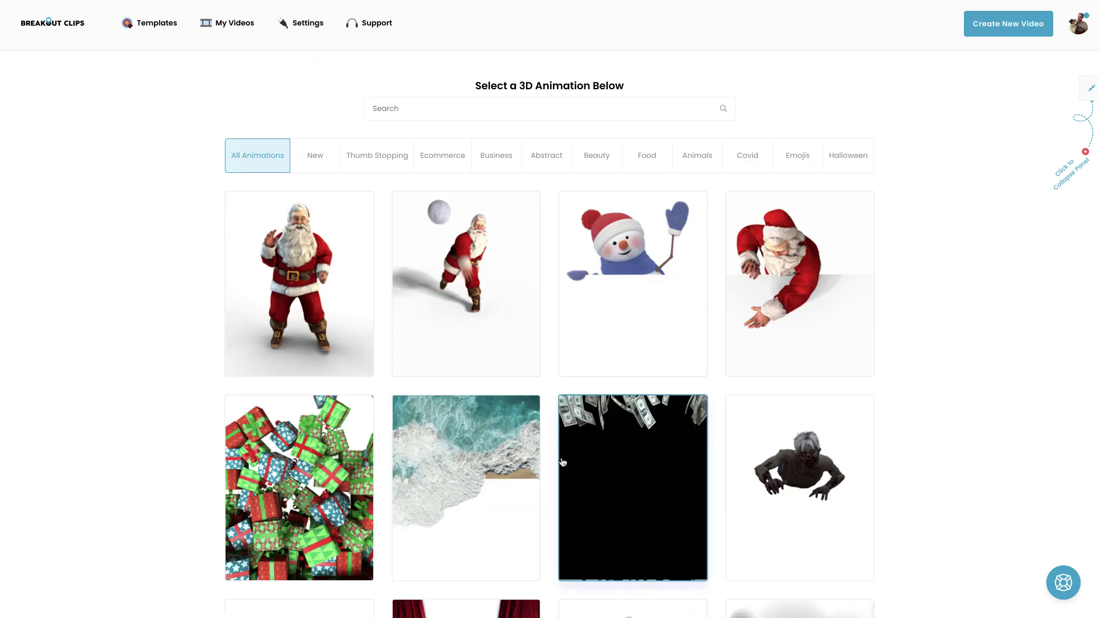
Filter to the newest thumb-stopping animations and apply the 3D space cow to the umbrella post.
click(315, 155)
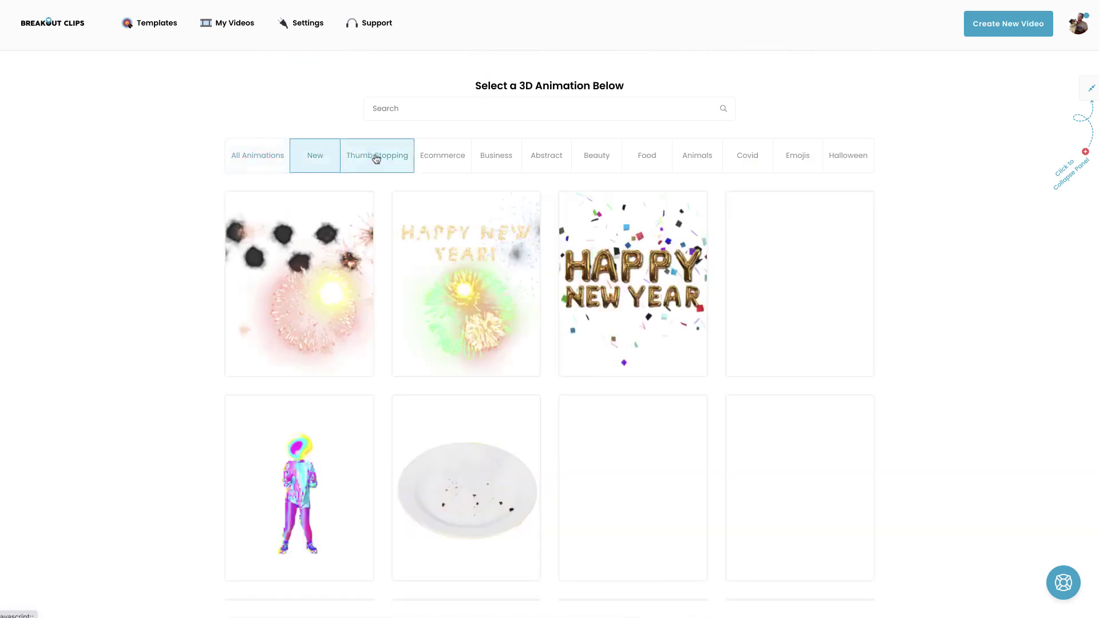
click(375, 155)
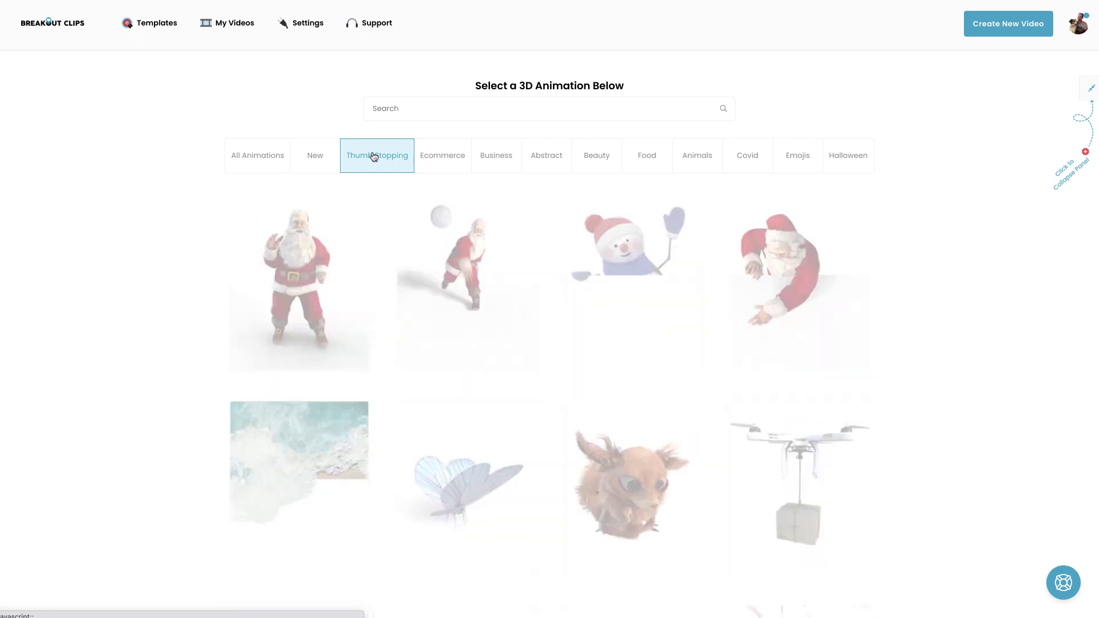
scroll(173, 241, down, 1)
scroll(173, 241, down, 2)
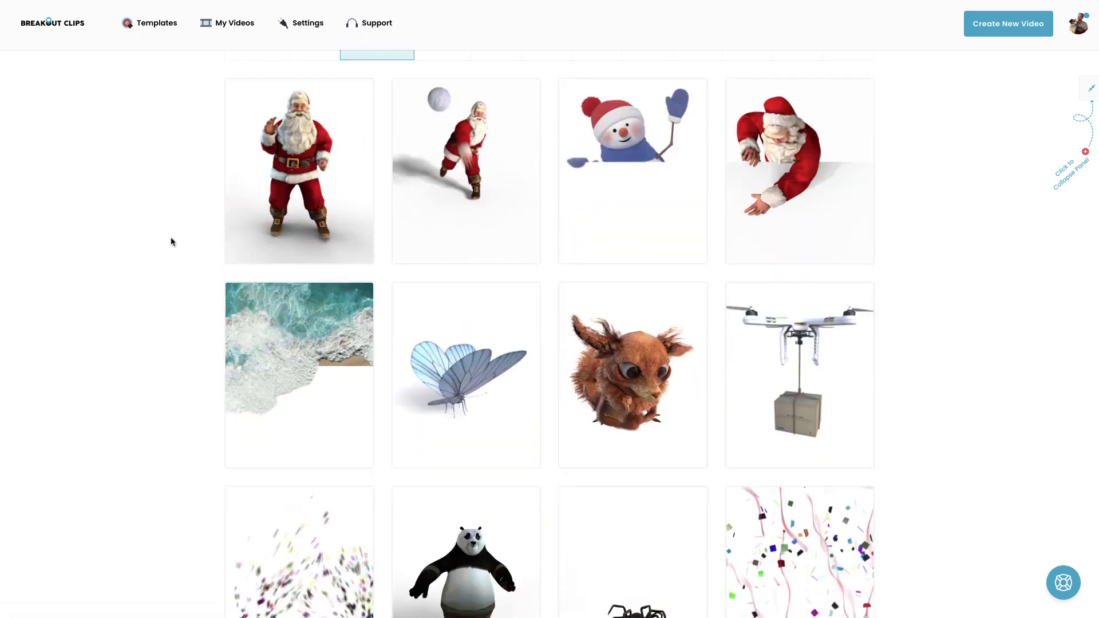
scroll(172, 241, down, 2)
scroll(172, 241, down, 2)
scroll(171, 245, down, 2)
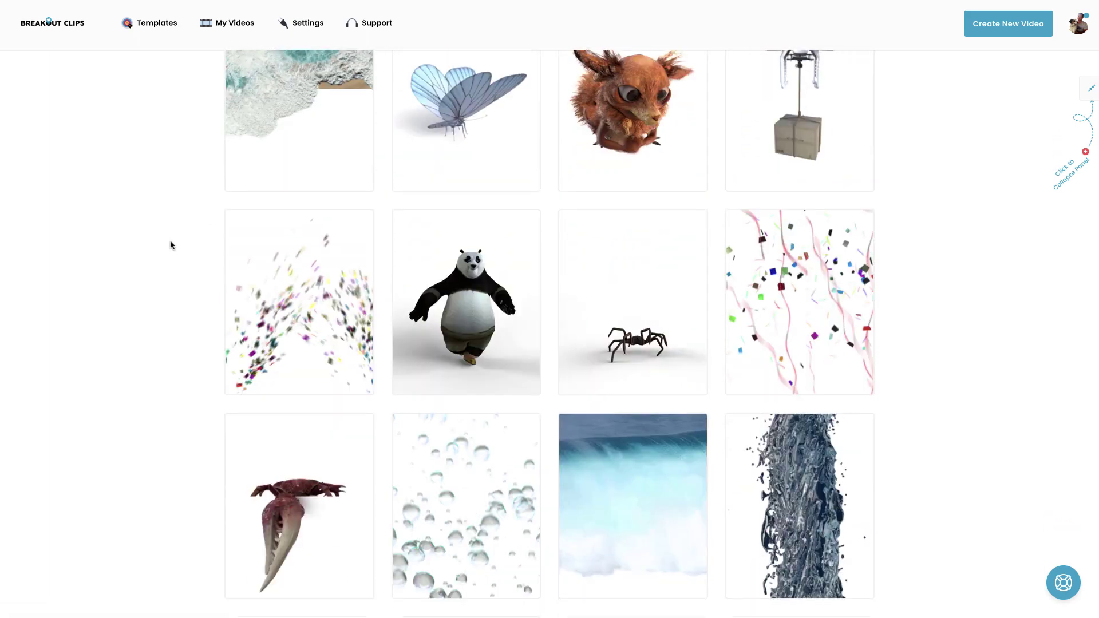
scroll(171, 245, down, 2)
scroll(176, 249, down, 1)
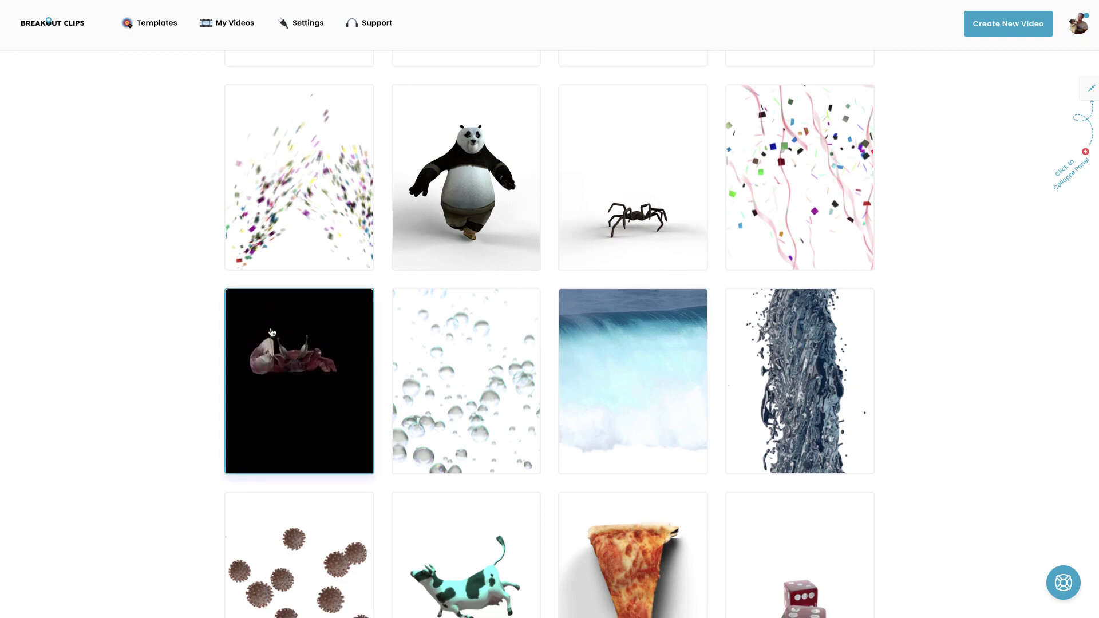
mouse_move(298, 506)
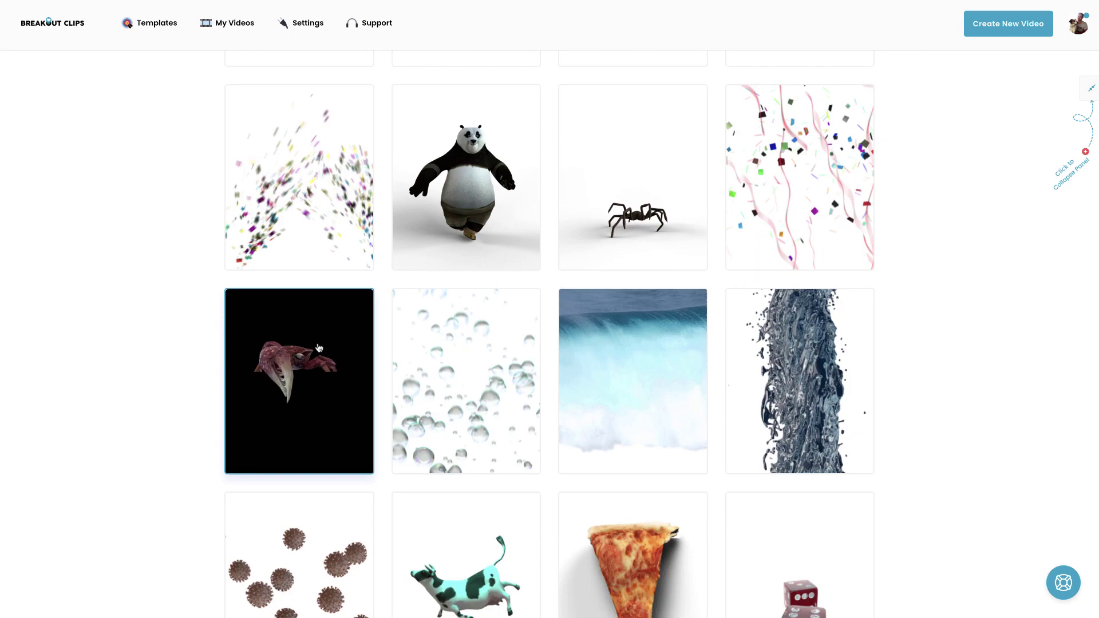
click(452, 500)
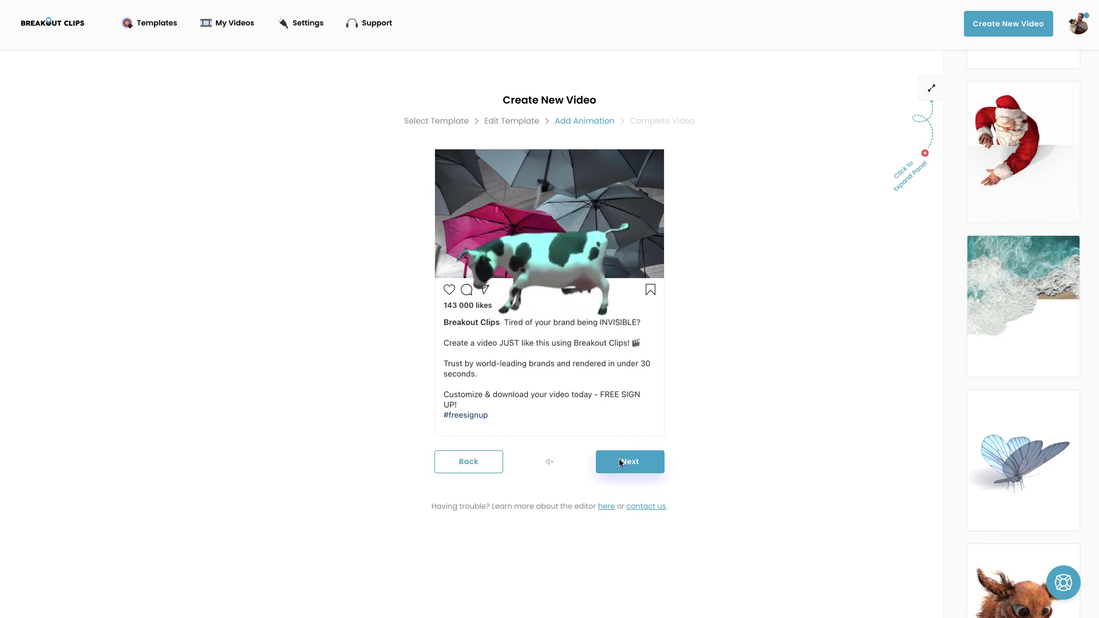
Advance to Complete Video and render the umbrella cow video to 100%.
click(619, 463)
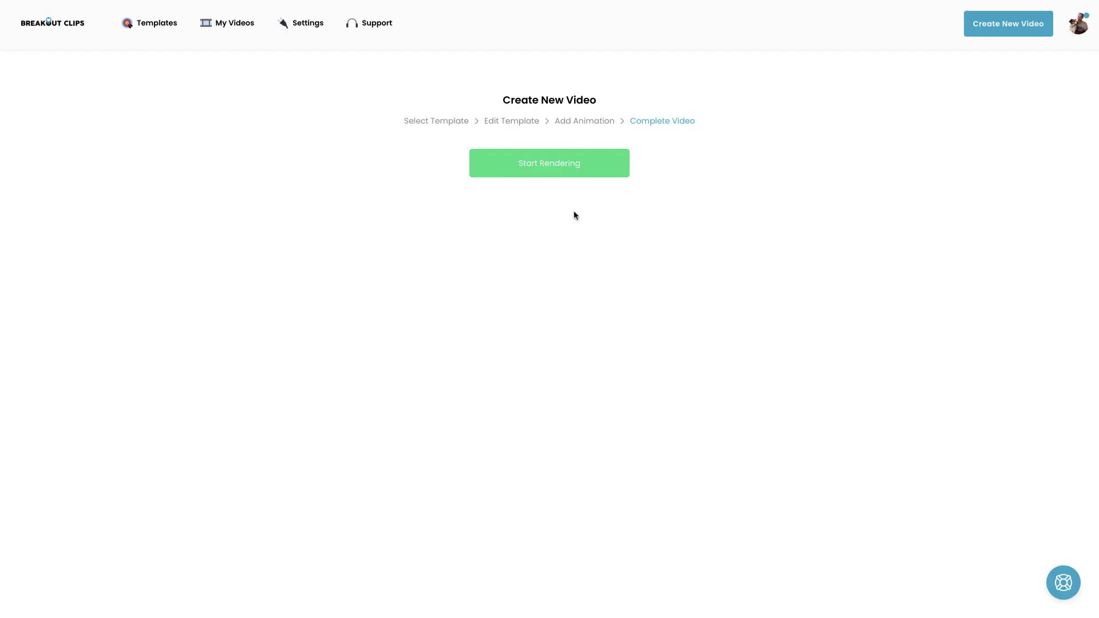
click(553, 167)
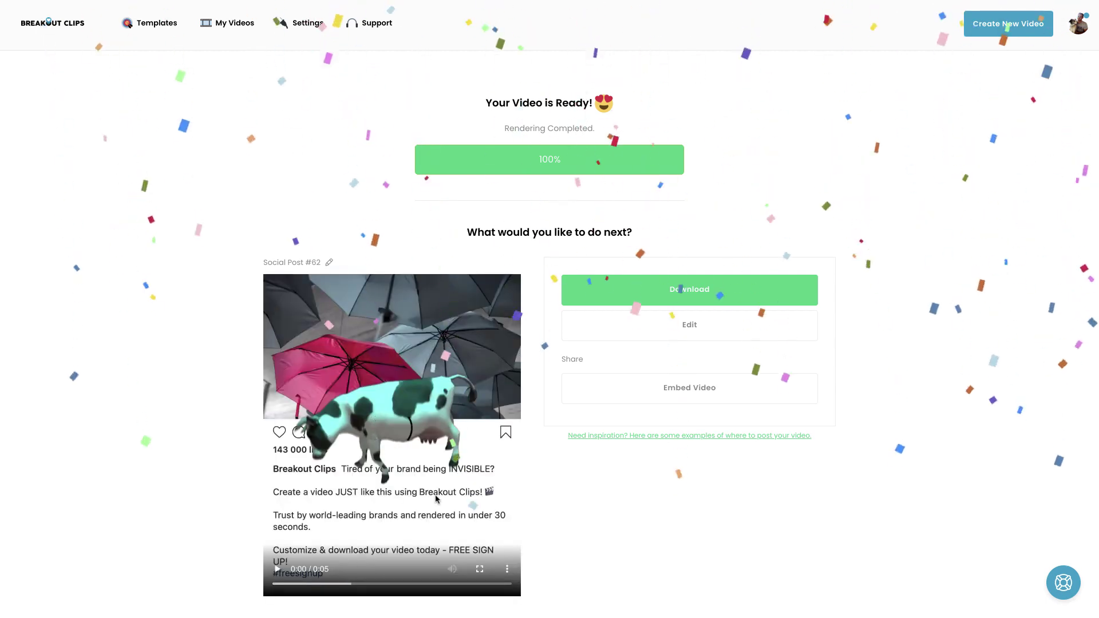
Play the preview, glance at the embed code, and download Social Post #62.mp4.
click(277, 570)
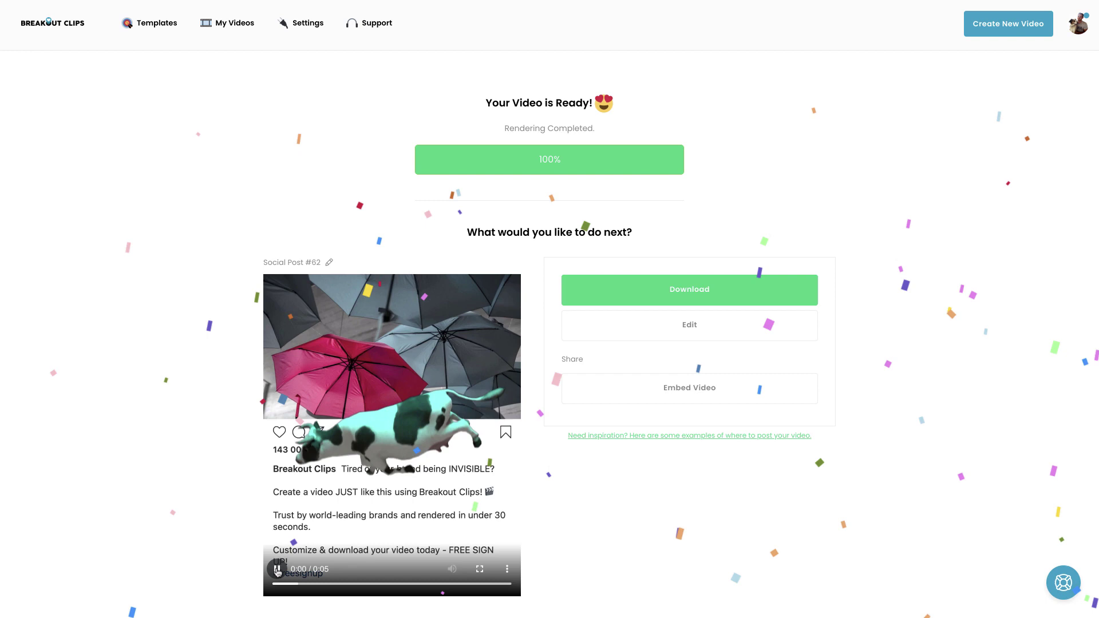
click(276, 570)
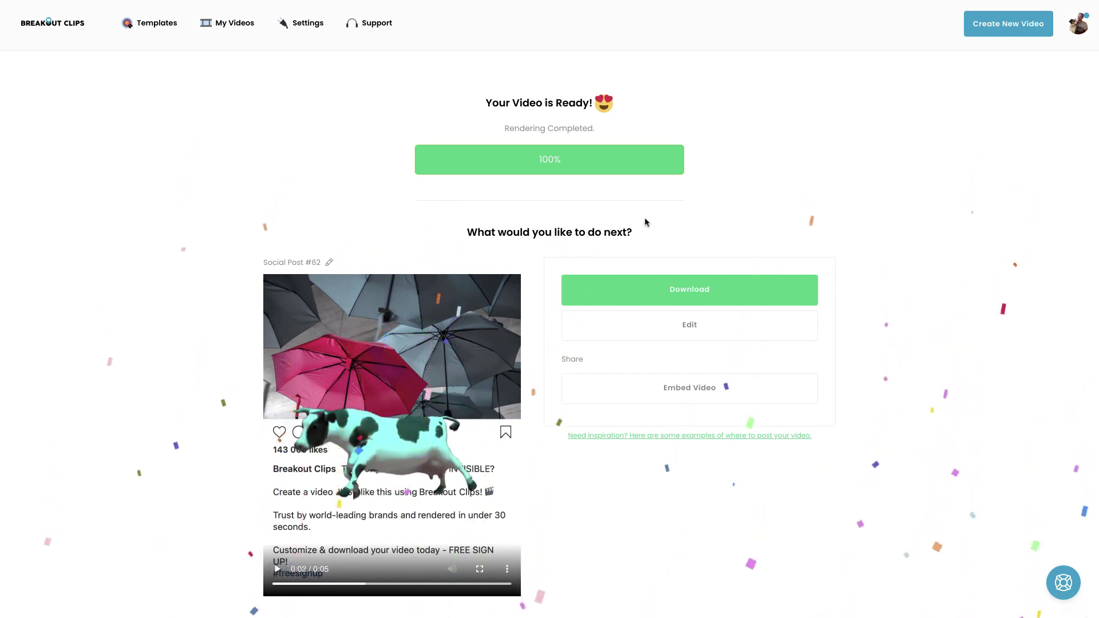
click(665, 401)
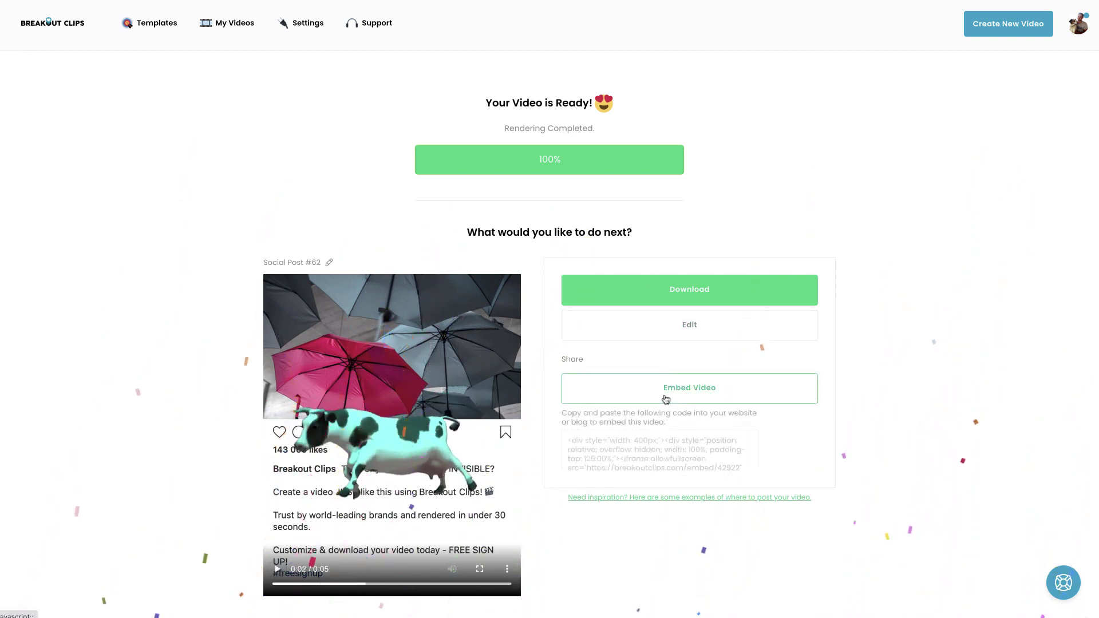
click(721, 391)
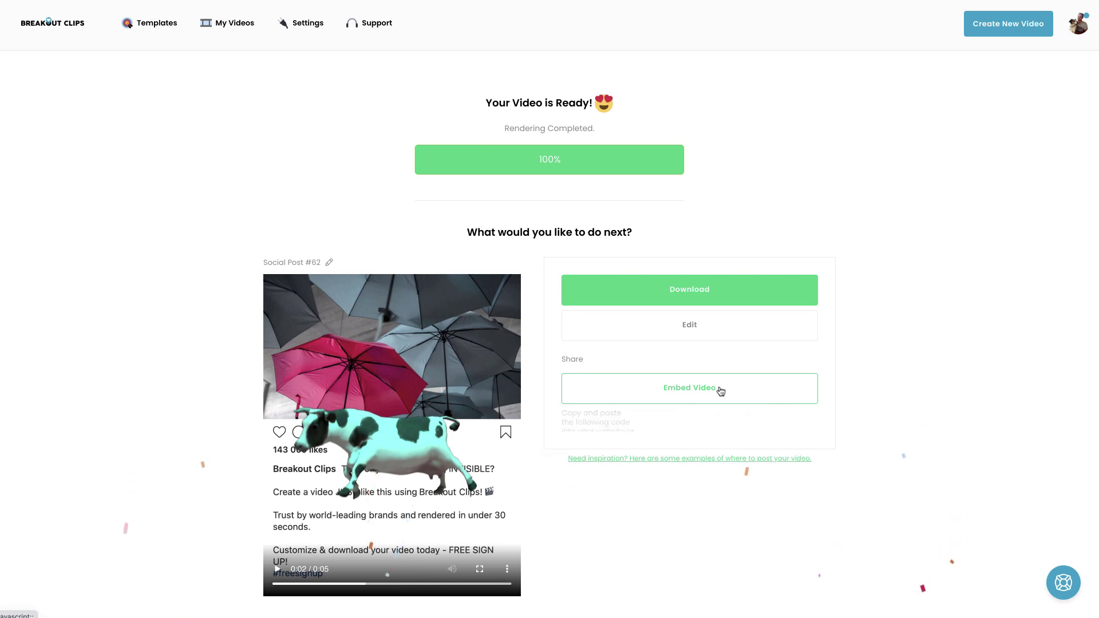
click(701, 287)
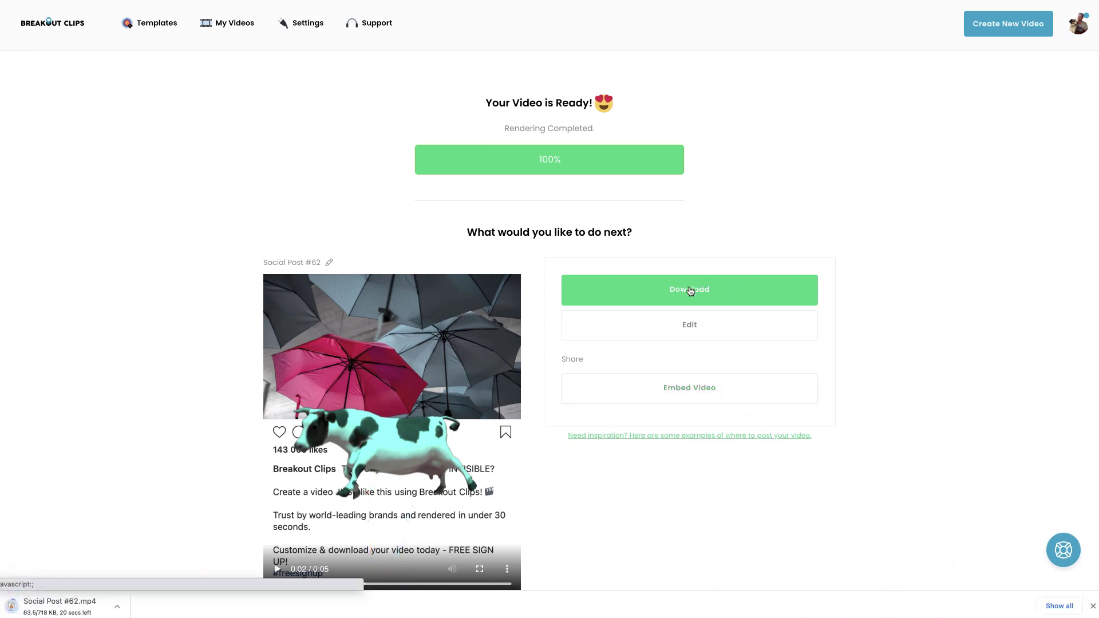
click(1092, 607)
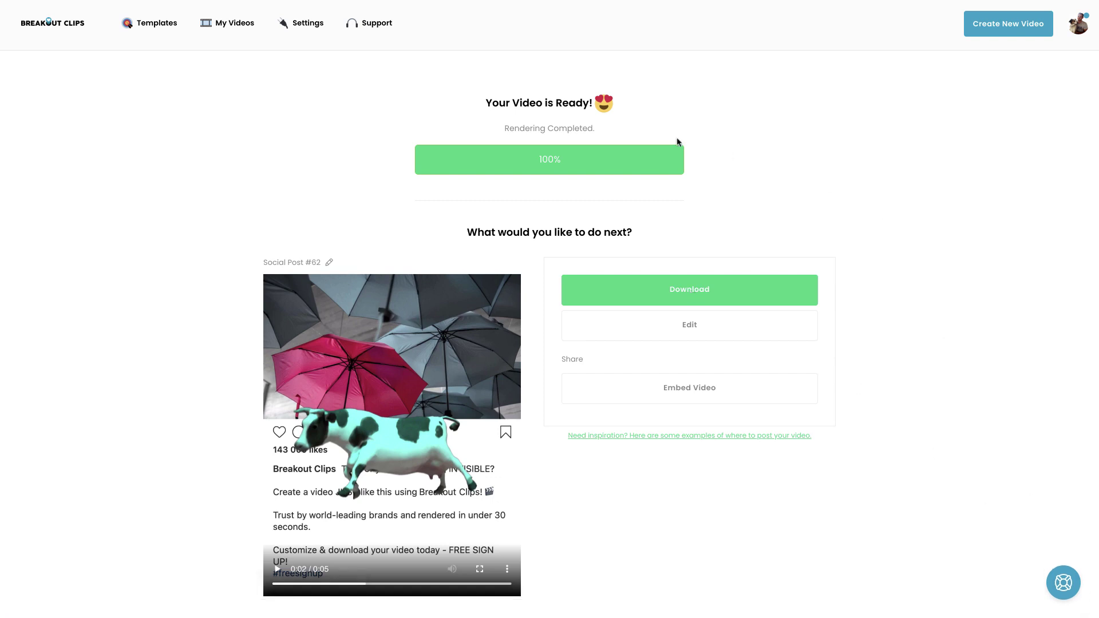
Create a new Instagram post video, make it ad-friendly, and reach the Add Animation step.
click(999, 28)
click(398, 284)
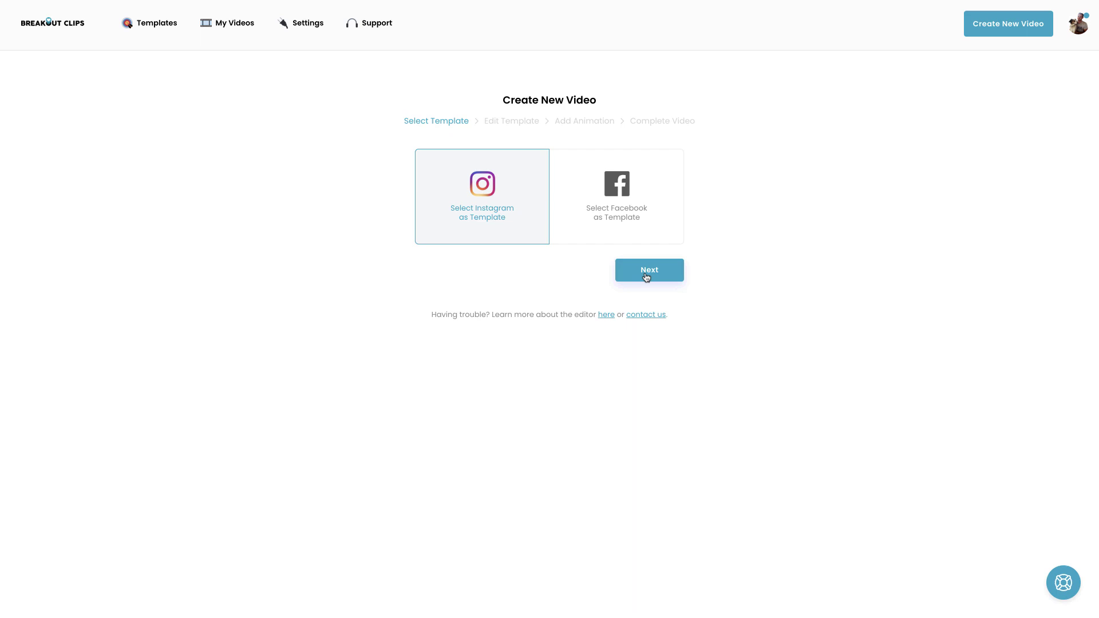
click(647, 275)
click(724, 448)
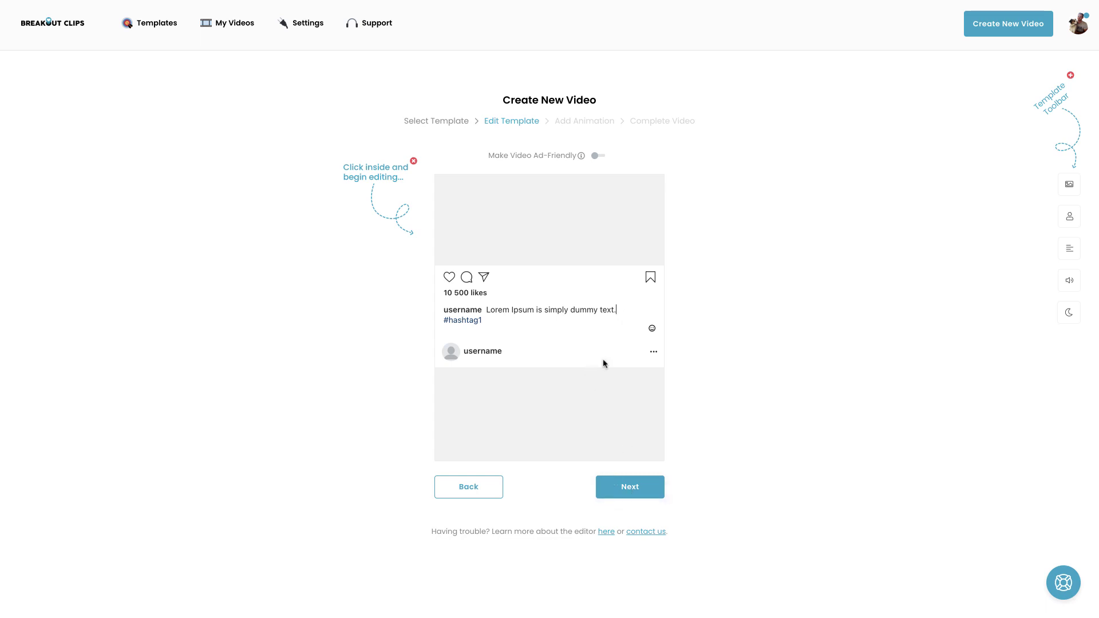
click(599, 156)
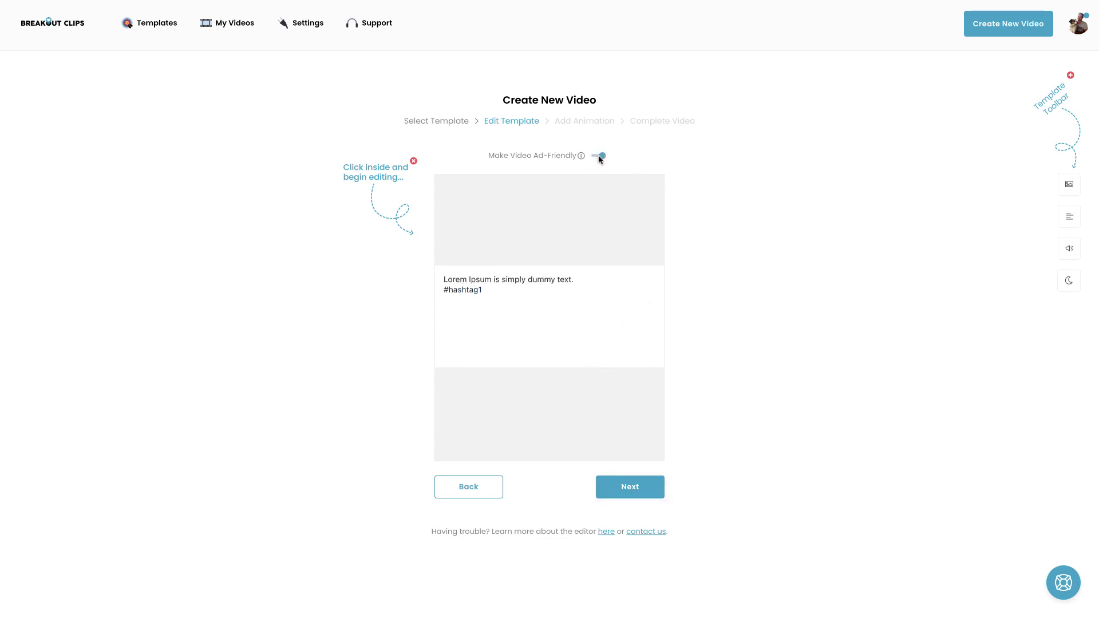
click(643, 485)
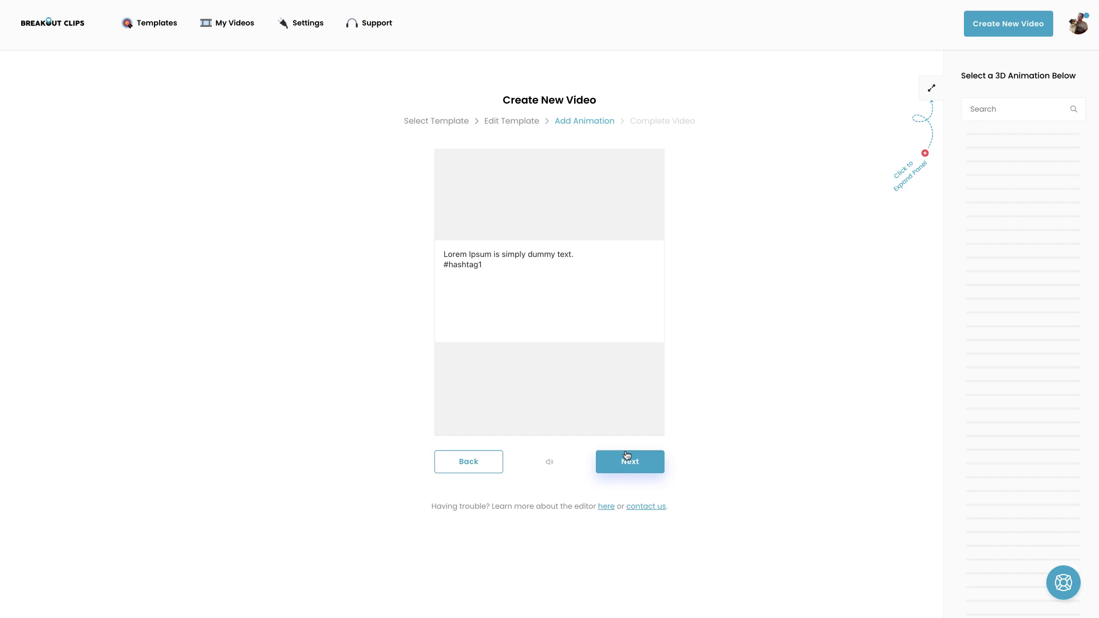
Show thumb-stopping animations full width, try confetti and panda, then pick the pizza slice.
click(934, 91)
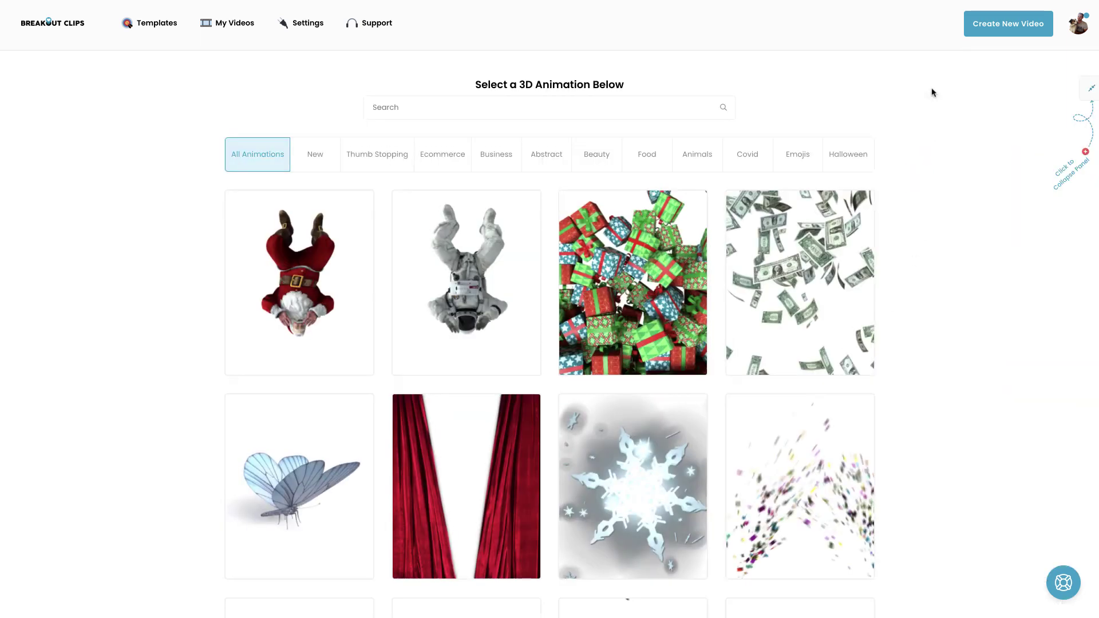
click(386, 160)
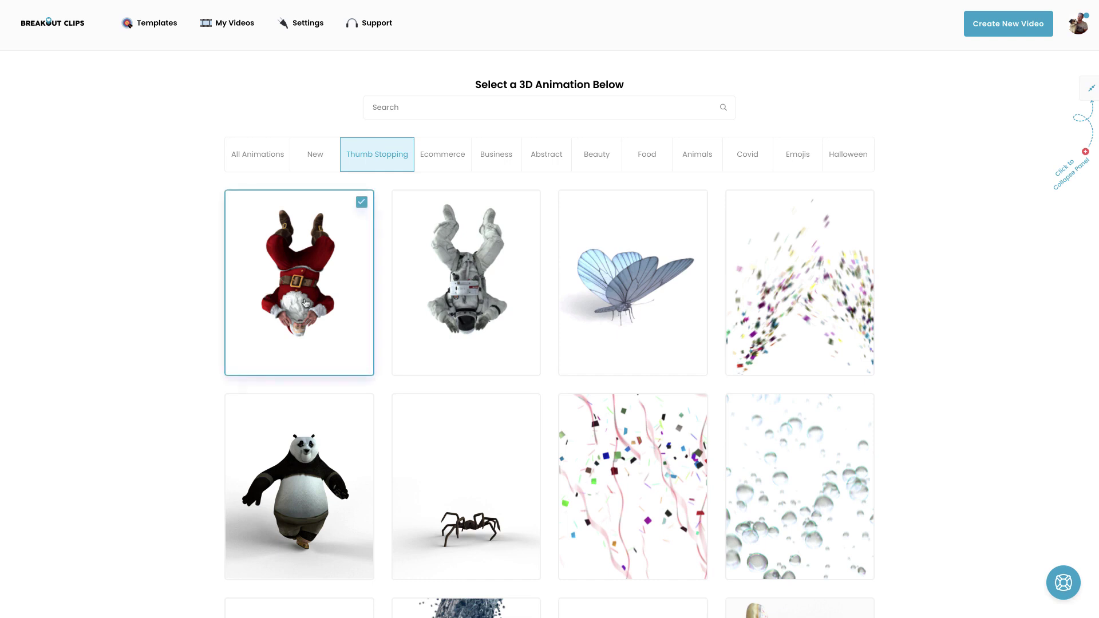
mouse_move(299, 284)
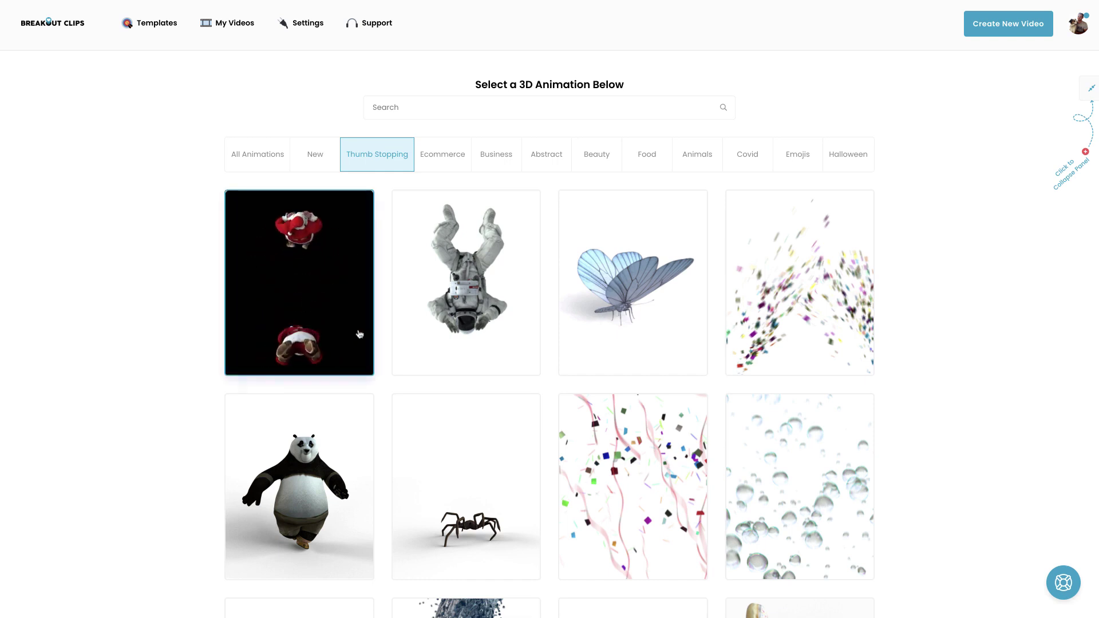
click(665, 484)
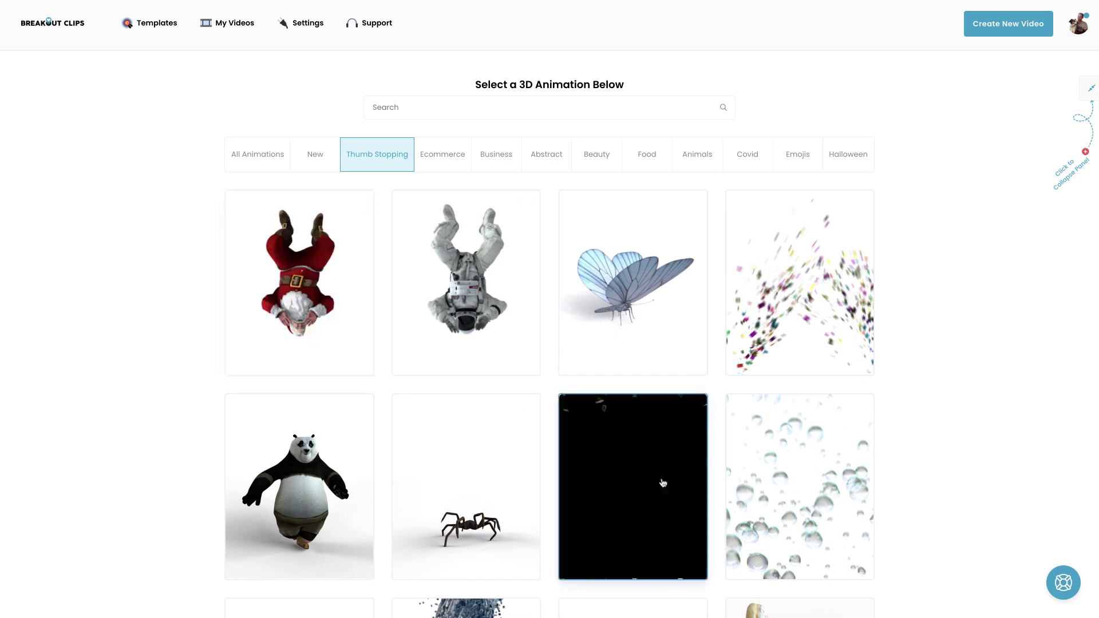
click(328, 495)
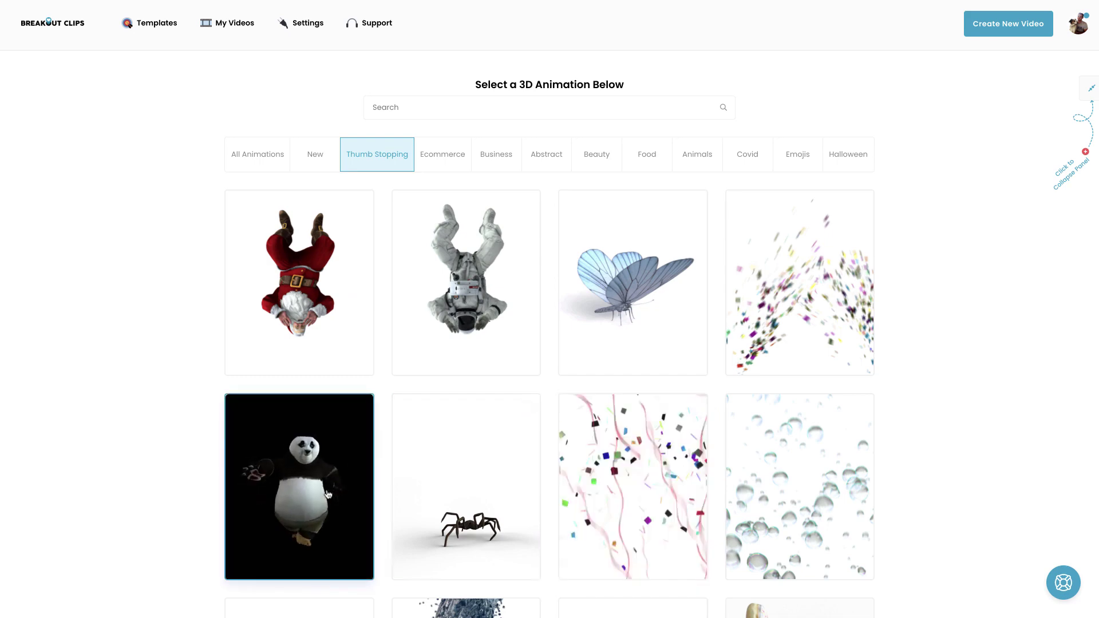
scroll(329, 495, down, 2)
click(329, 495)
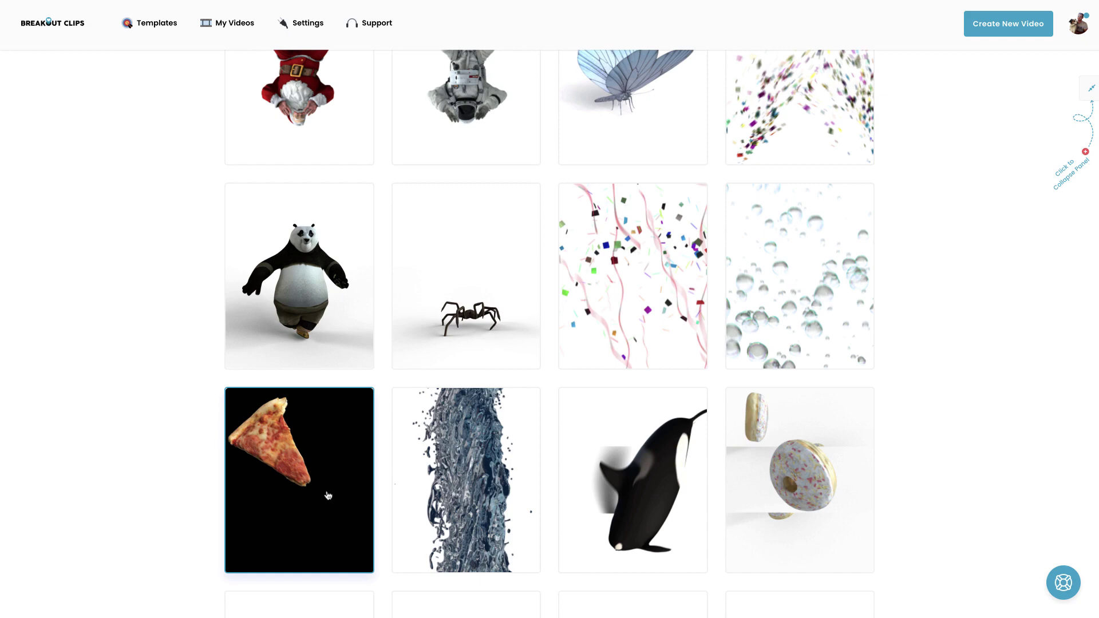